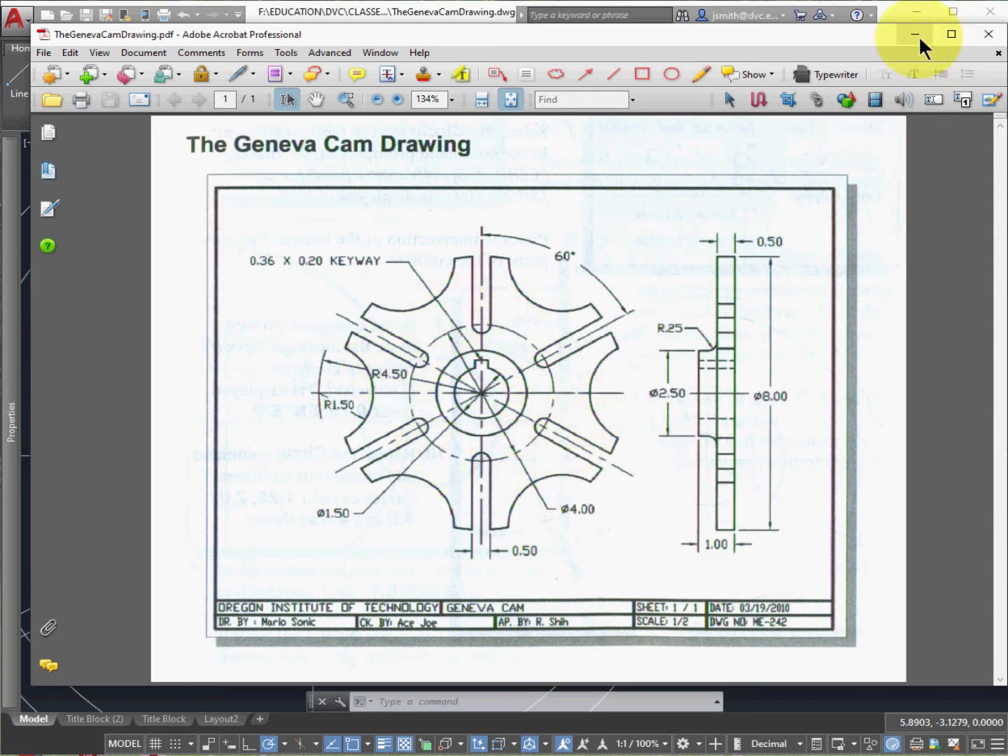
Step: Switch to AutoCAD and polar-array the blue slot-and-arc profile around centre 0,0 with 6 items filling 360 degrees
{"action": "left_click", "coordinate": [848, 700]}
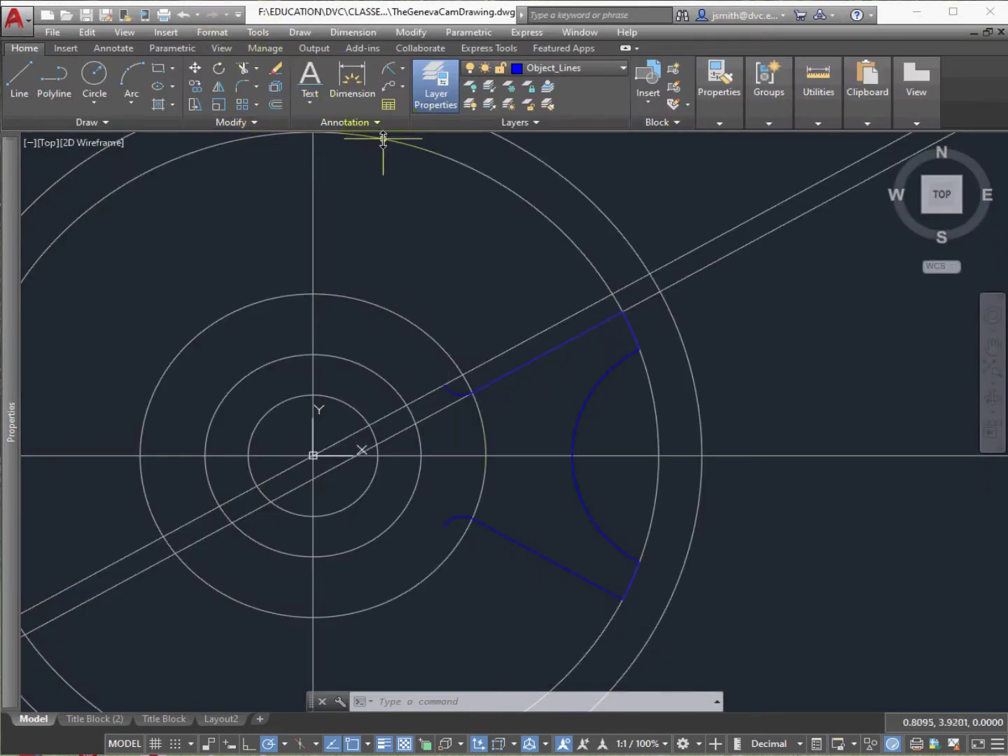
{"action": "left_click", "coordinate": [257, 104]}
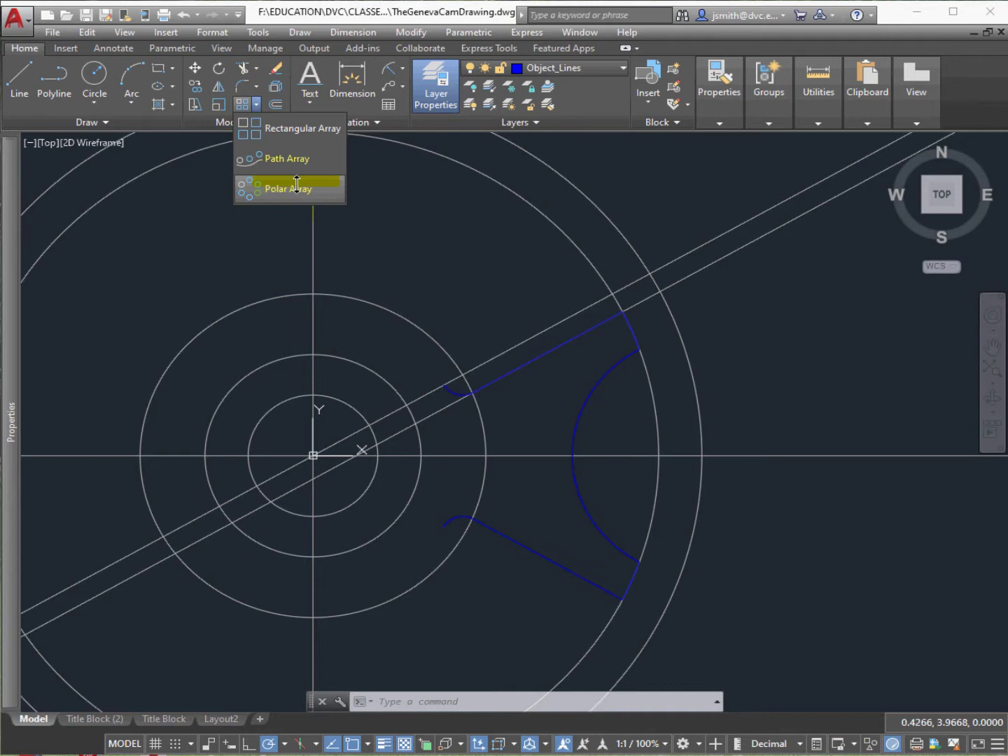
{"action": "left_click", "coordinate": [264, 188]}
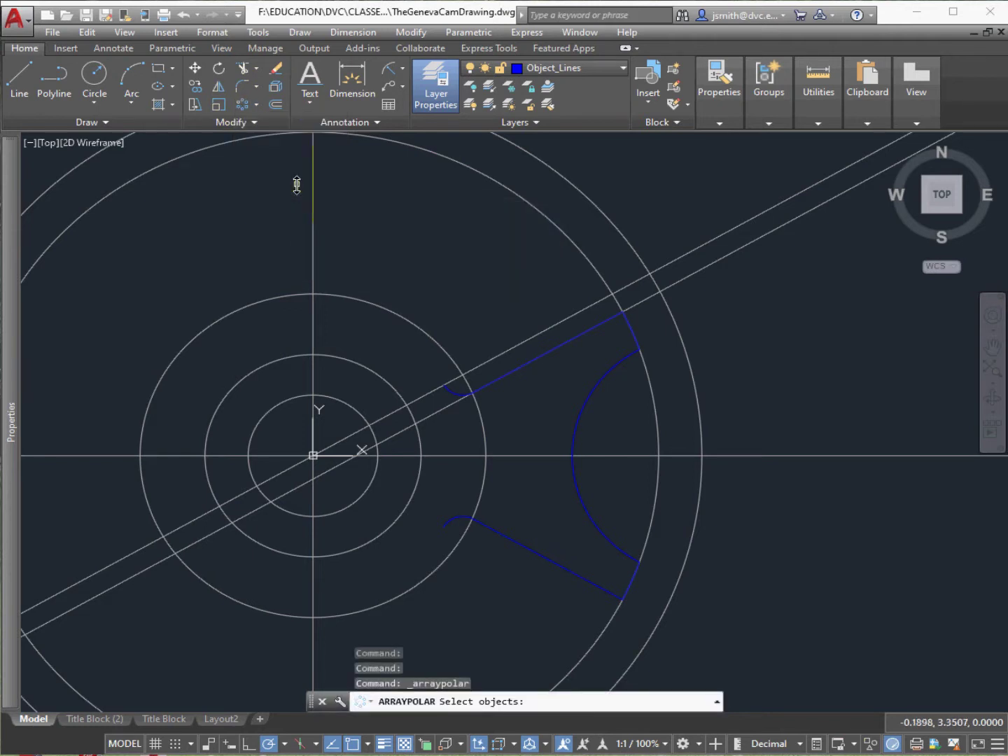
{"action": "left_click", "coordinate": [399, 266]}
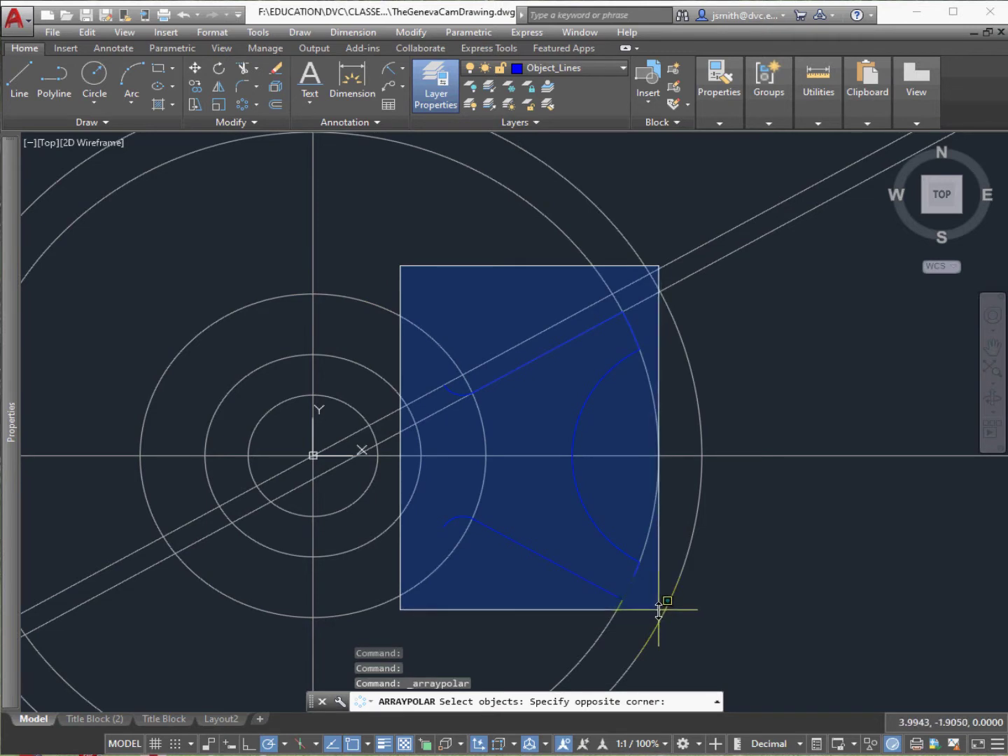
{"action": "left_click", "coordinate": [658, 608]}
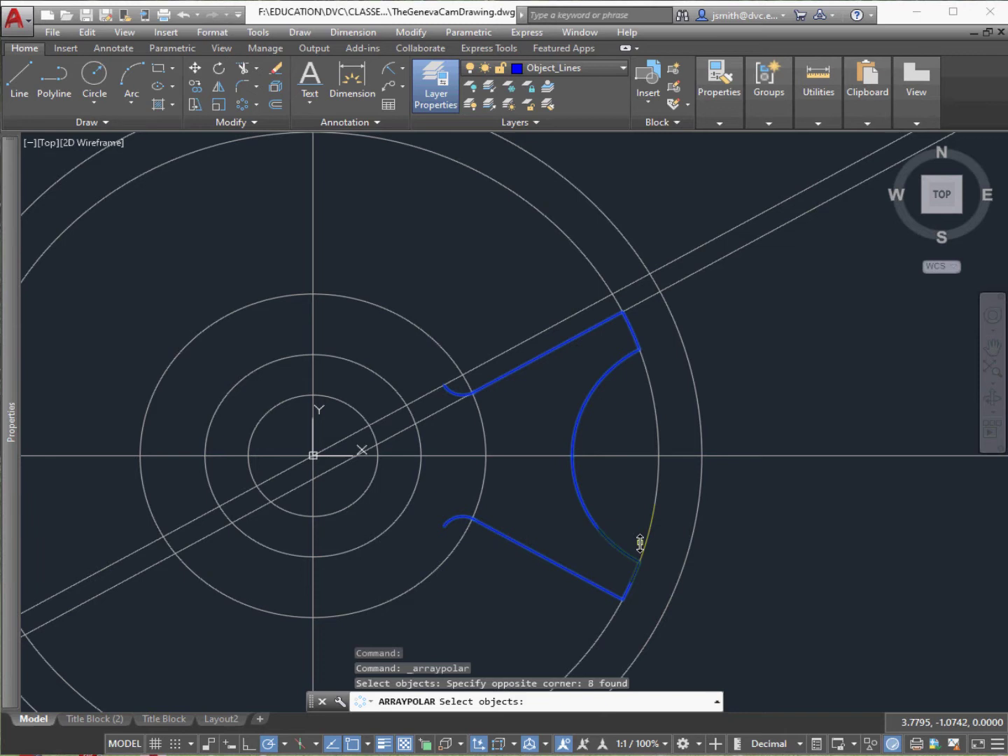
{"action": "key", "text": "Return"}
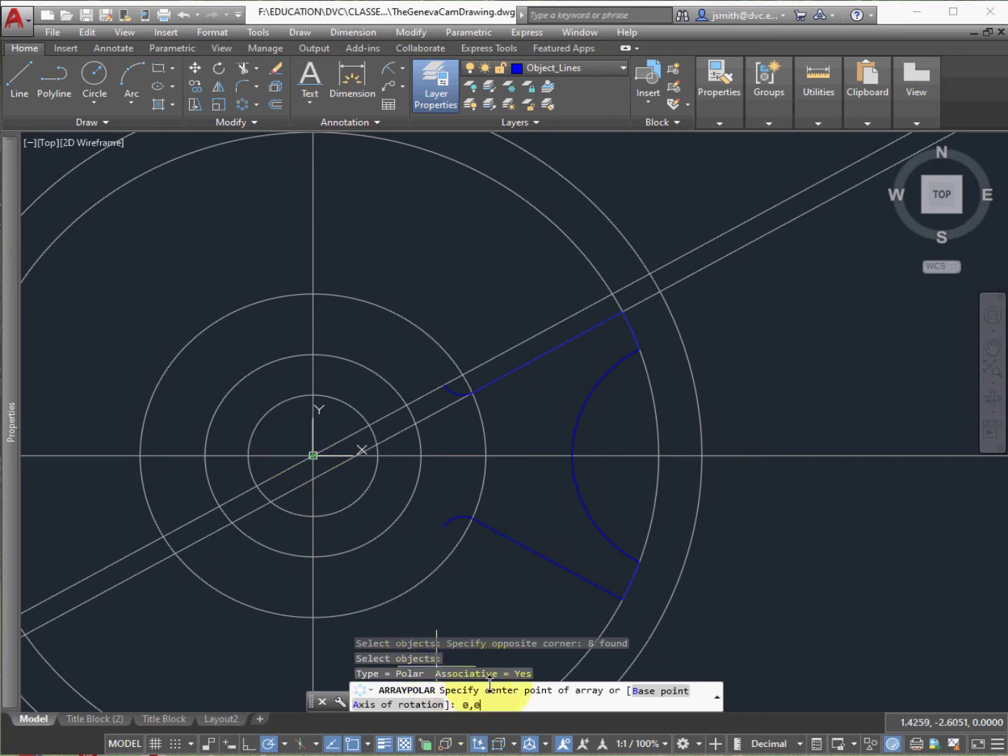
{"action": "key", "text": "Return"}
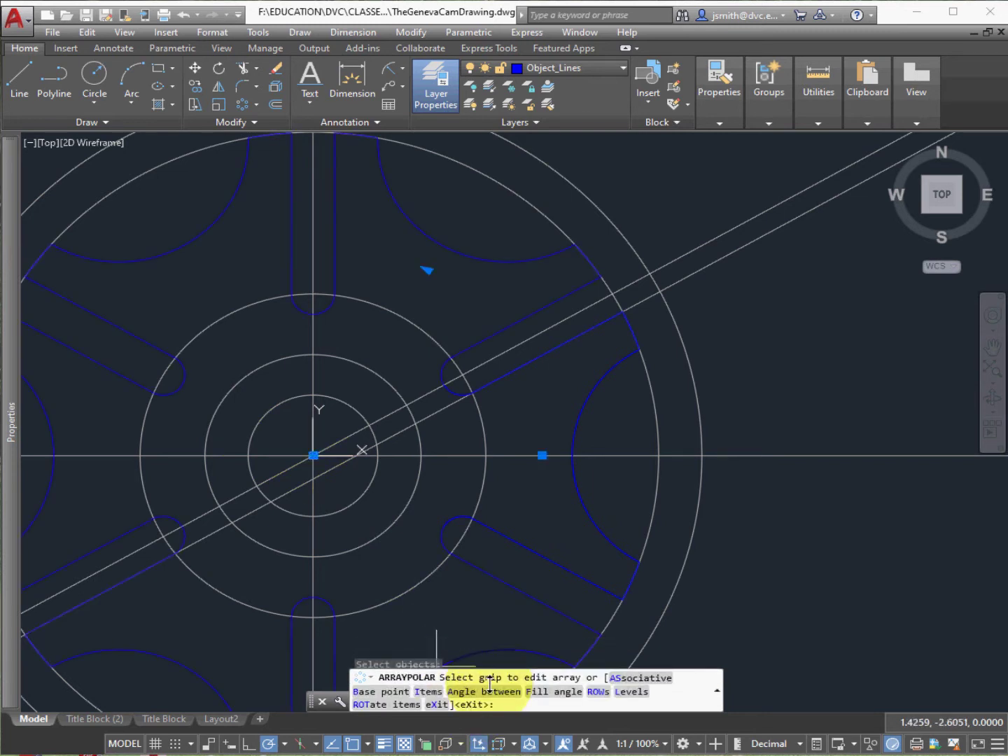
{"action": "scroll", "coordinate": [504, 513], "scroll_direction": "down", "scroll_amount": 2}
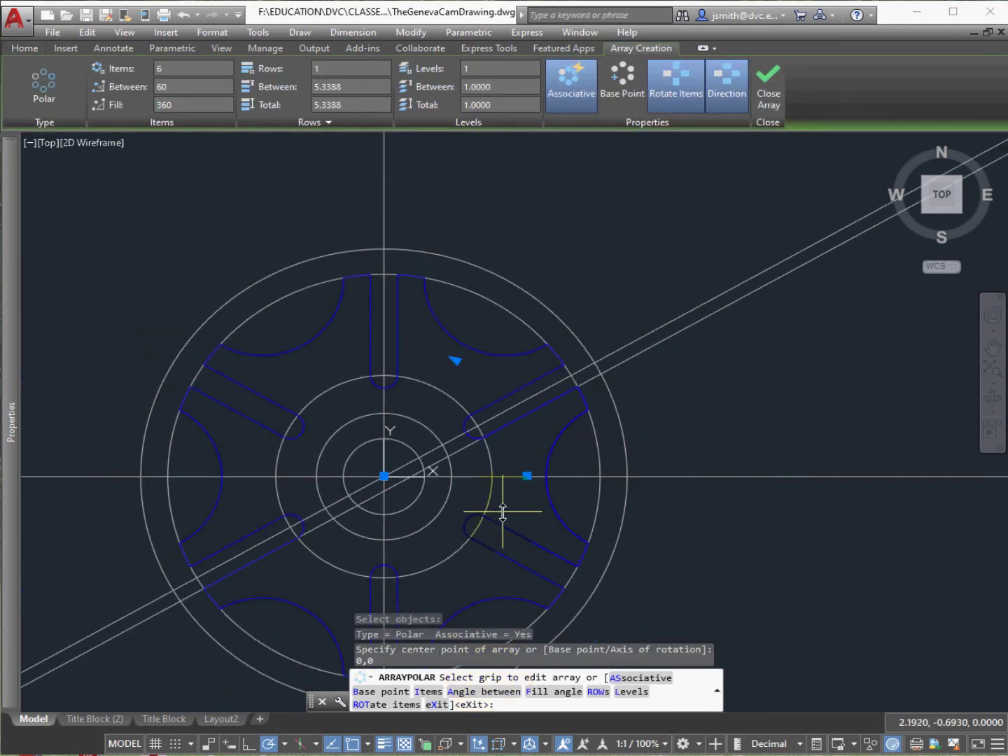
{"action": "scroll", "coordinate": [392, 343], "scroll_direction": "down", "scroll_amount": 1}
{"action": "scroll", "coordinate": [345, 488], "scroll_direction": "up", "scroll_amount": 3}
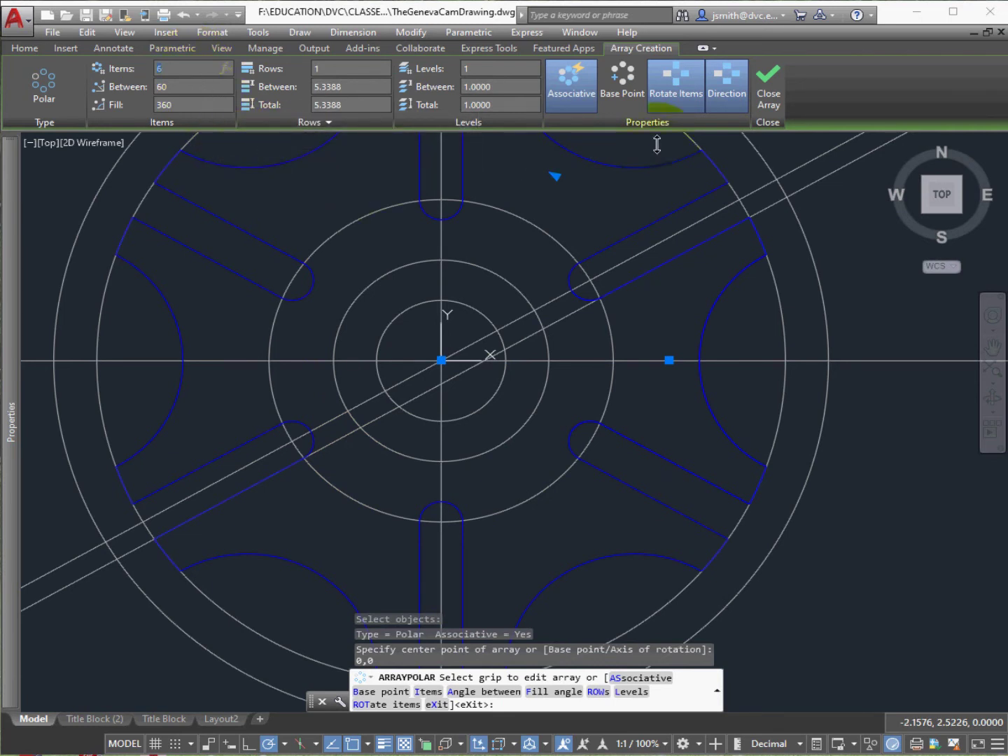
{"action": "left_click", "coordinate": [775, 83]}
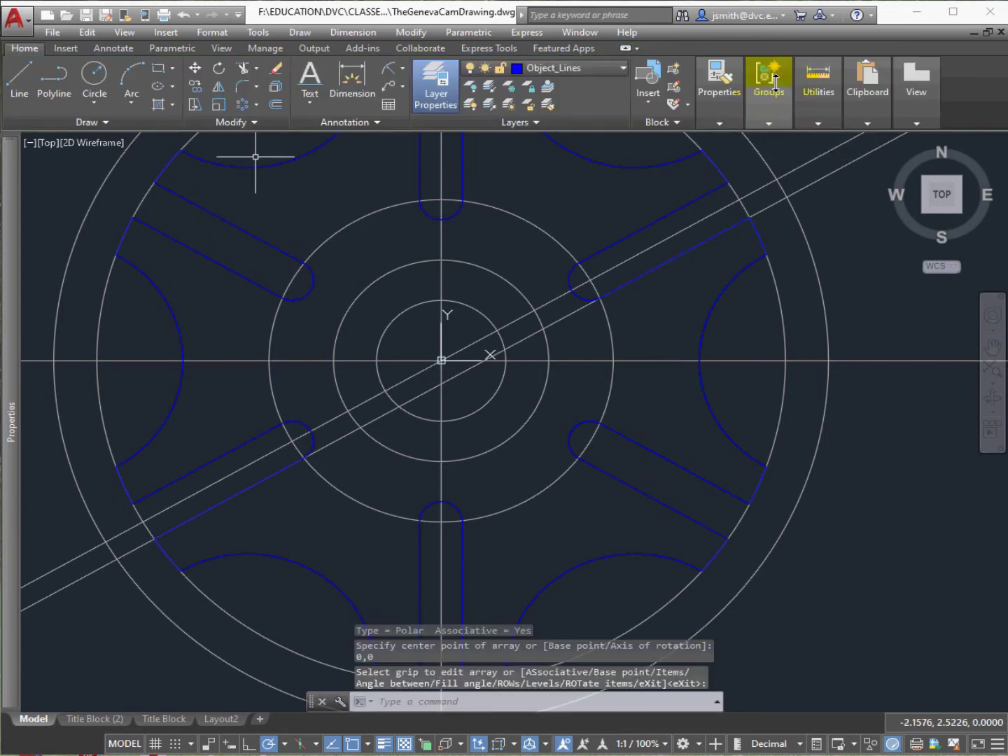
Step: Turn off the Construction layer to inspect the arrayed cam outline, and turn the layer back on
{"action": "left_click", "coordinate": [935, 197]}
{"action": "mouse_move", "coordinate": [1006, 328]}
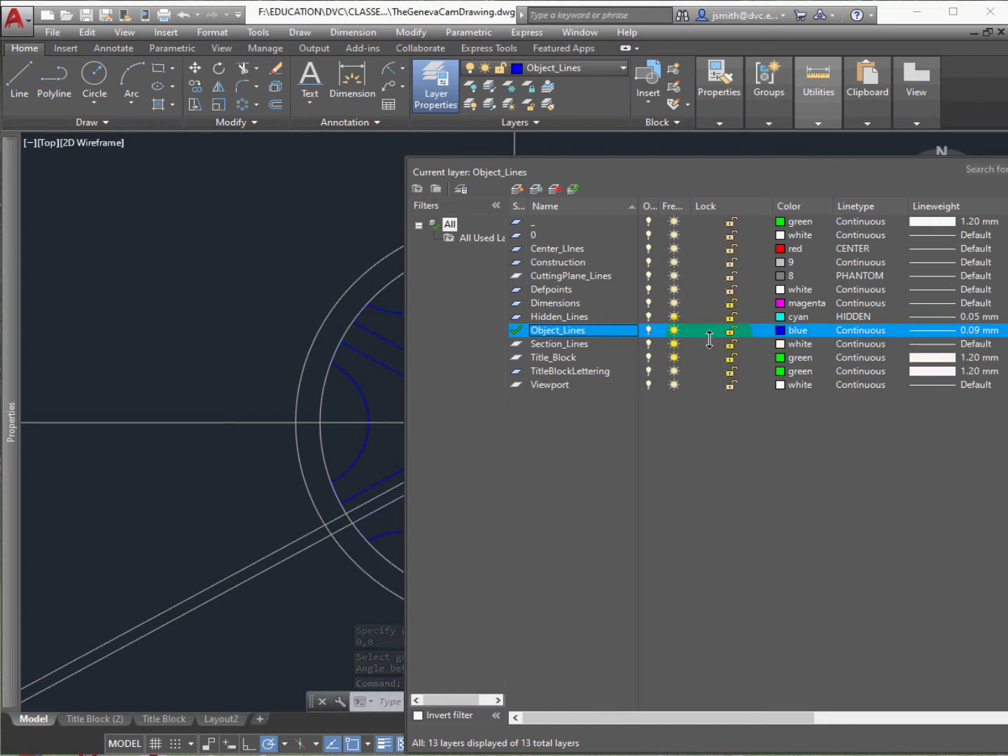
{"action": "left_click", "coordinate": [648, 262]}
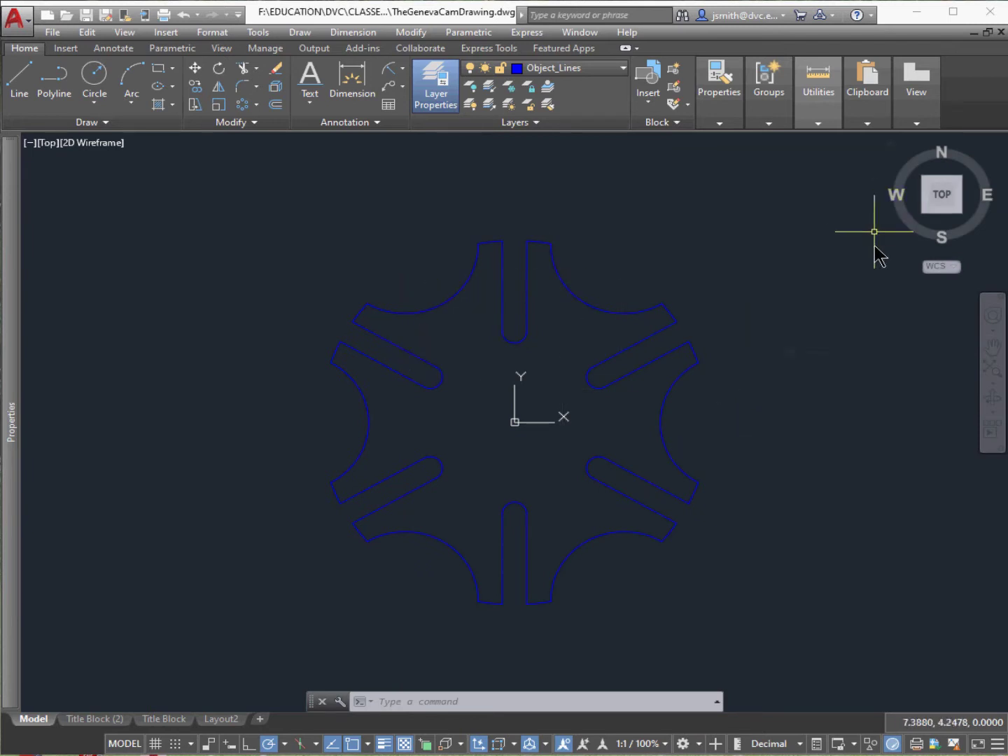
{"action": "scroll", "coordinate": [734, 429], "scroll_direction": "up", "scroll_amount": 2}
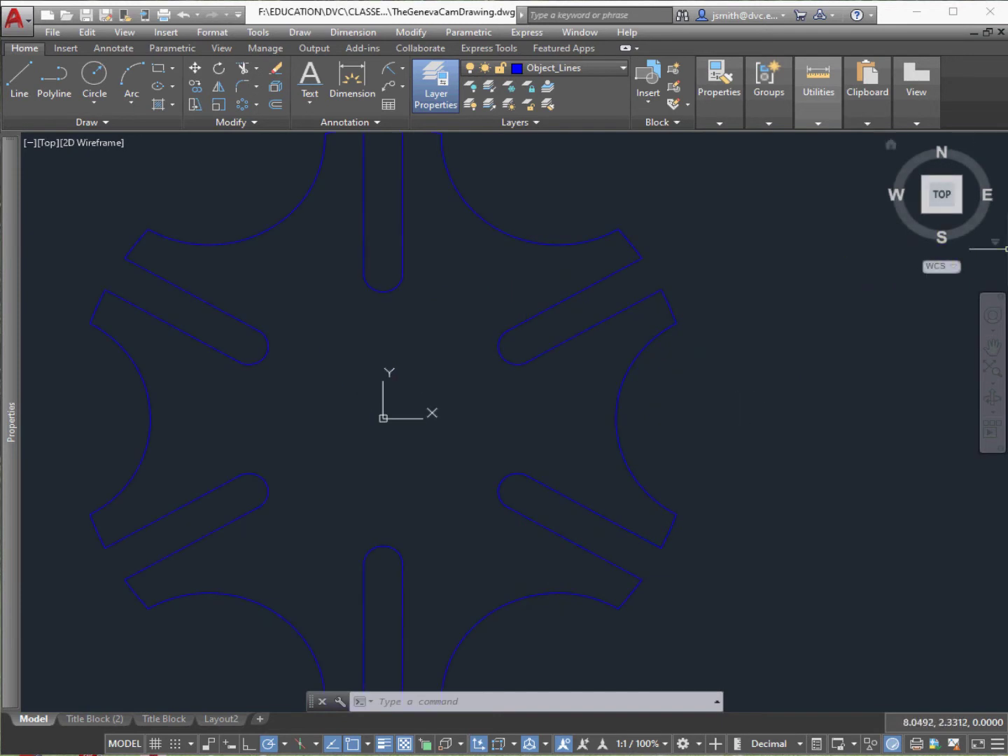
{"action": "mouse_move", "coordinate": [1007, 249]}
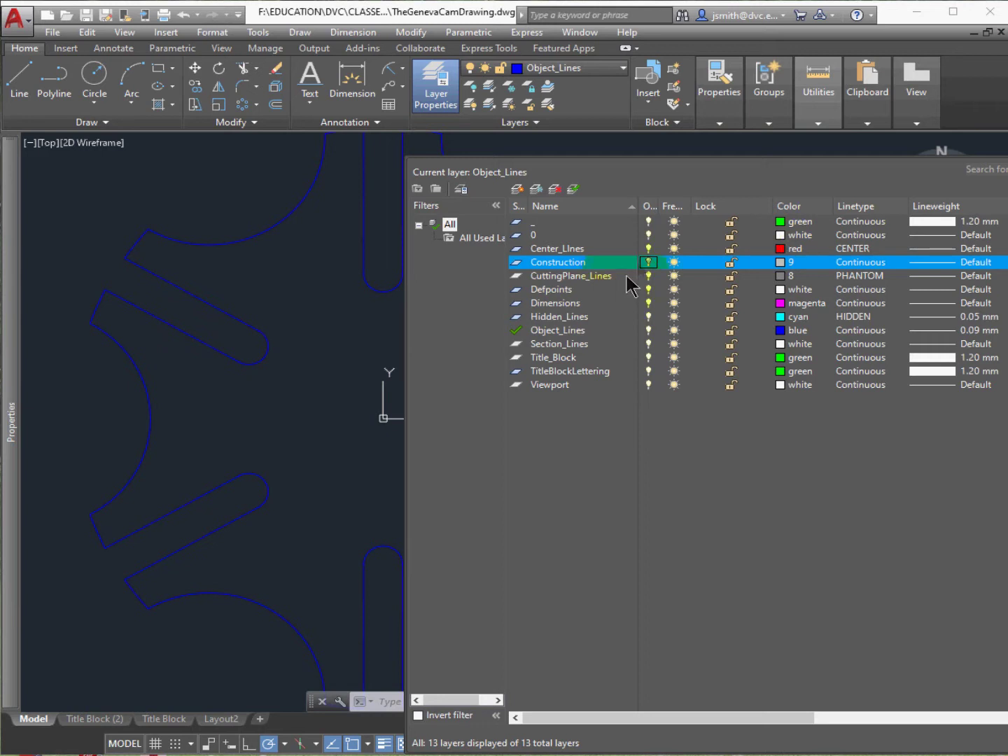
{"action": "left_click", "coordinate": [648, 262]}
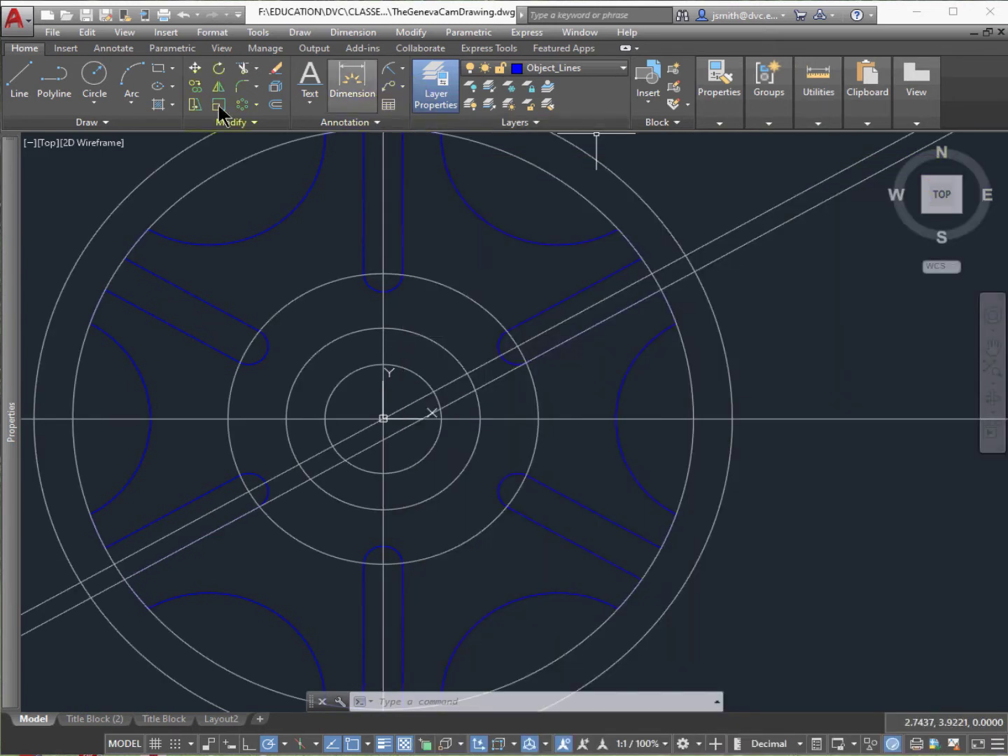
Step: Draw a circle centred at 0,0 with radius 1.25, matching the second-smallest construction circle
{"action": "left_click", "coordinate": [94, 102]}
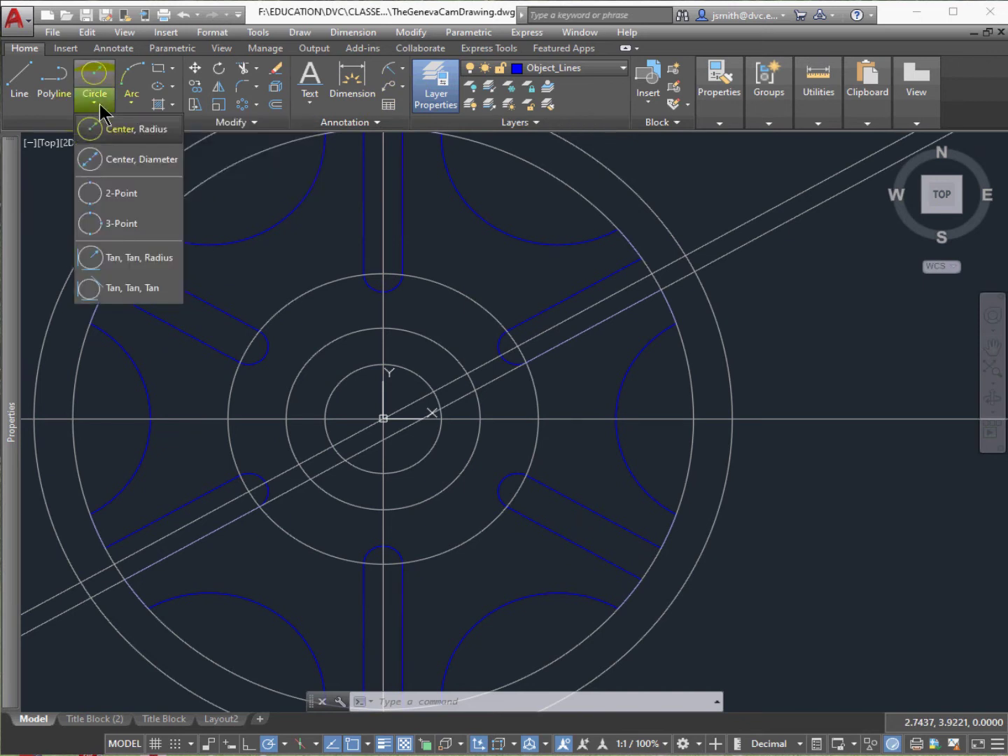
{"action": "left_click", "coordinate": [111, 130]}
{"action": "left_click", "coordinate": [513, 704]}
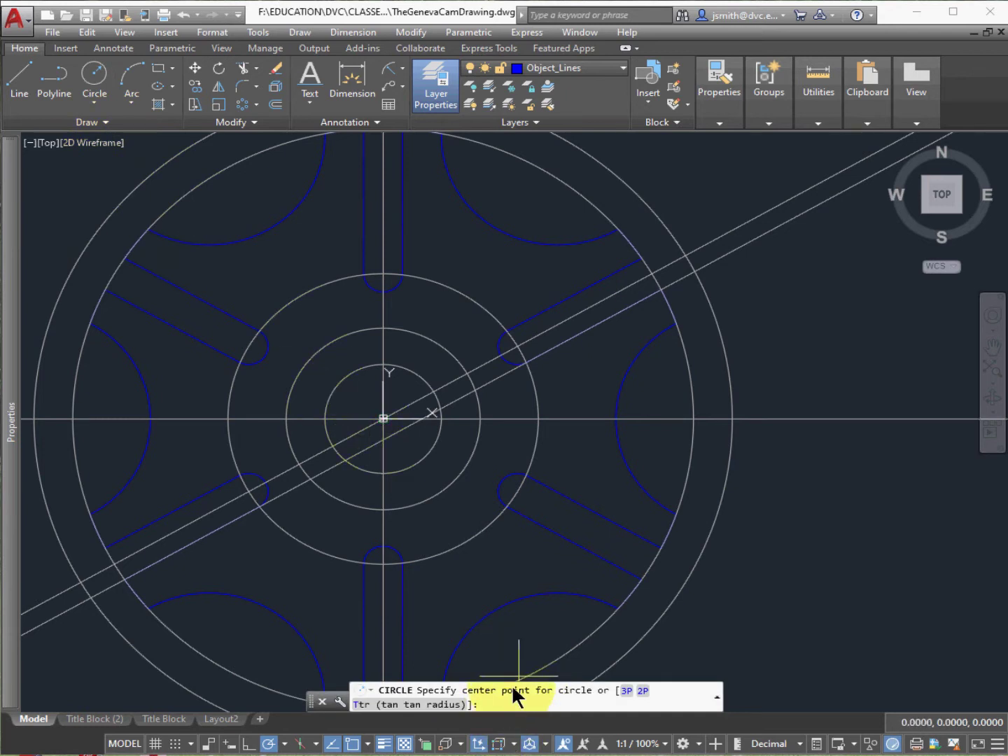
{"action": "type", "text": "0,0"}
{"action": "key", "text": "Return"}
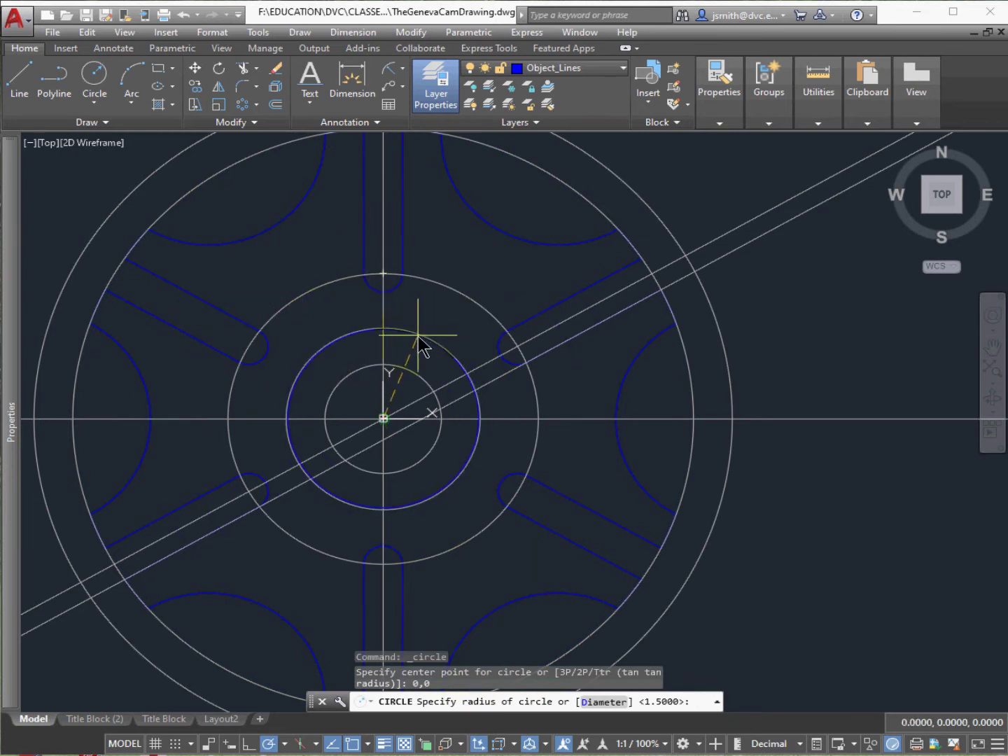
{"action": "left_click", "coordinate": [383, 327]}
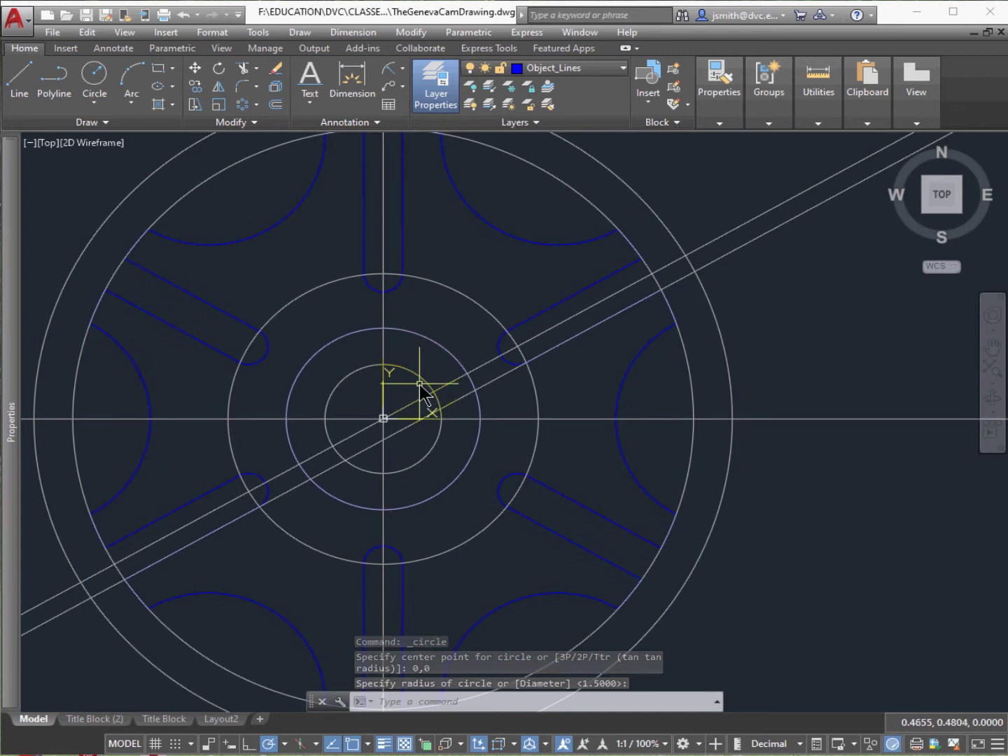
Step: Hide the Construction layer briefly to check the new hub circle, and show it again
{"action": "key", "text": "Return"}
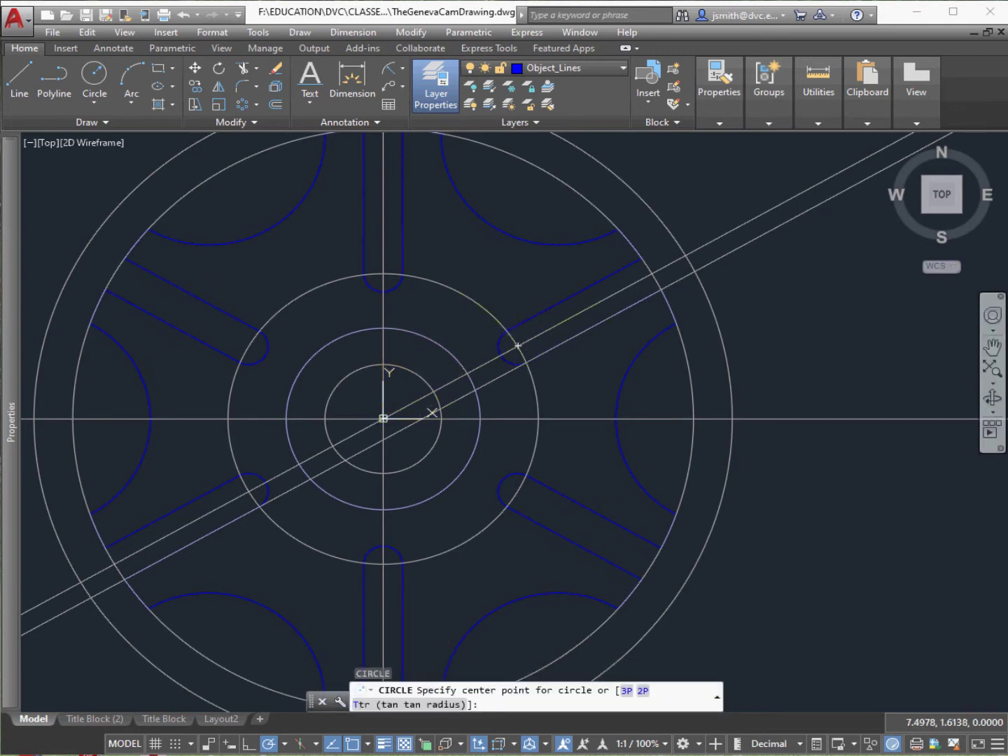
{"action": "mouse_move", "coordinate": [1006, 300]}
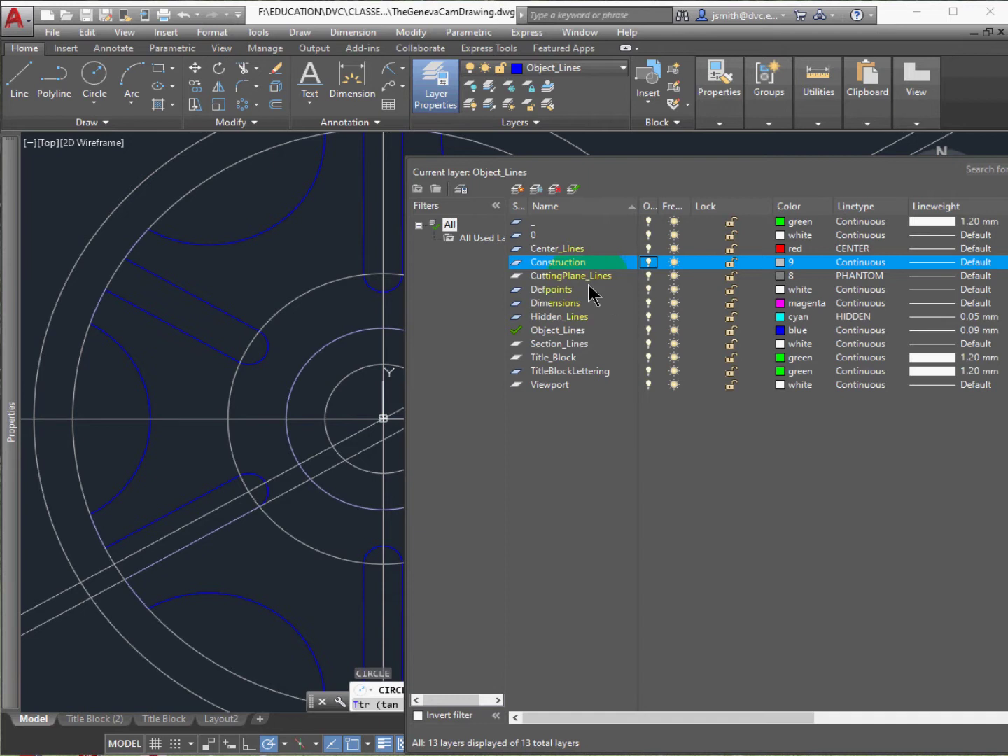
{"action": "left_click", "coordinate": [649, 262]}
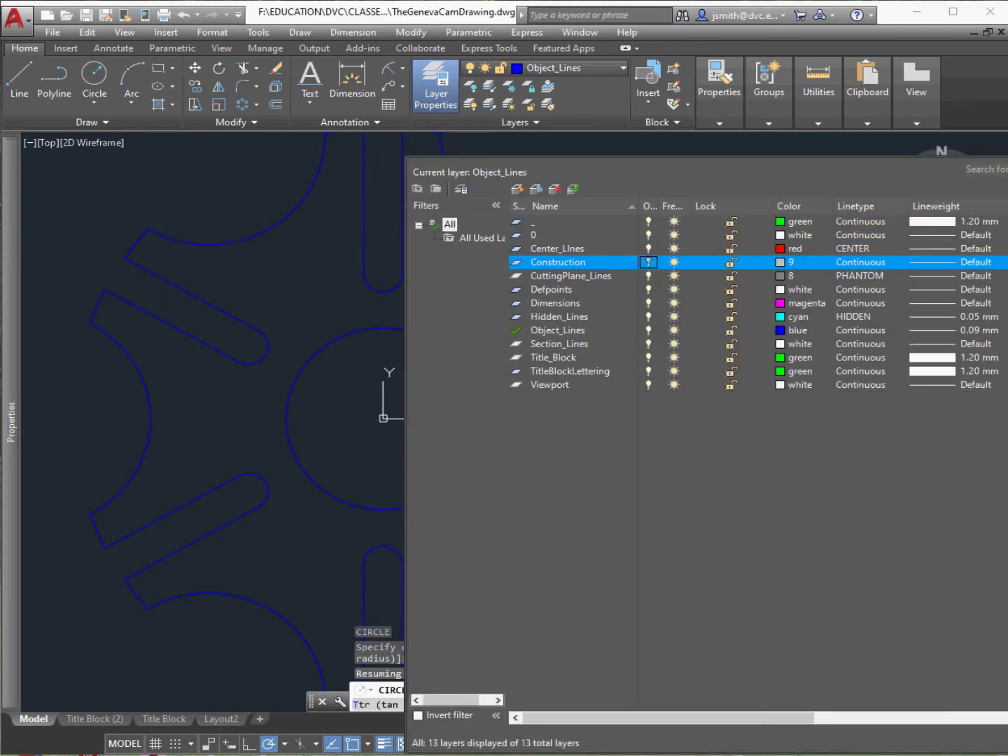
{"action": "left_click", "coordinate": [648, 262]}
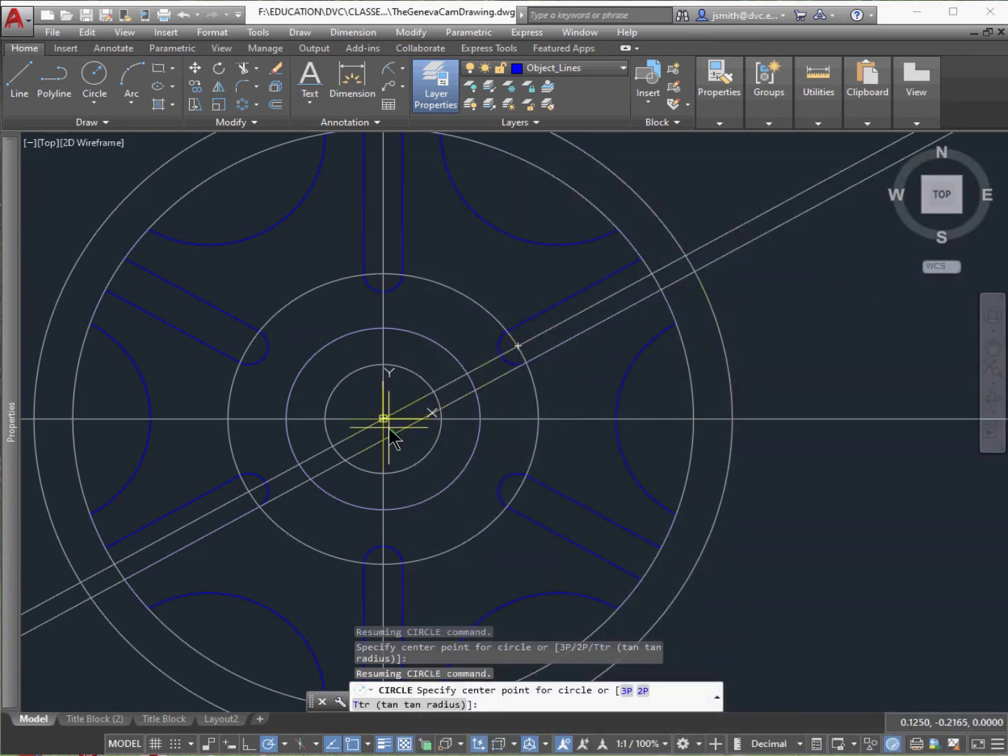
Step: Draw a circle centred at the origin, sized to match the innermost construction circle
{"action": "scroll", "coordinate": [392, 435], "scroll_direction": "down", "scroll_amount": 2}
{"action": "scroll", "coordinate": [395, 443], "scroll_direction": "up", "scroll_amount": 4}
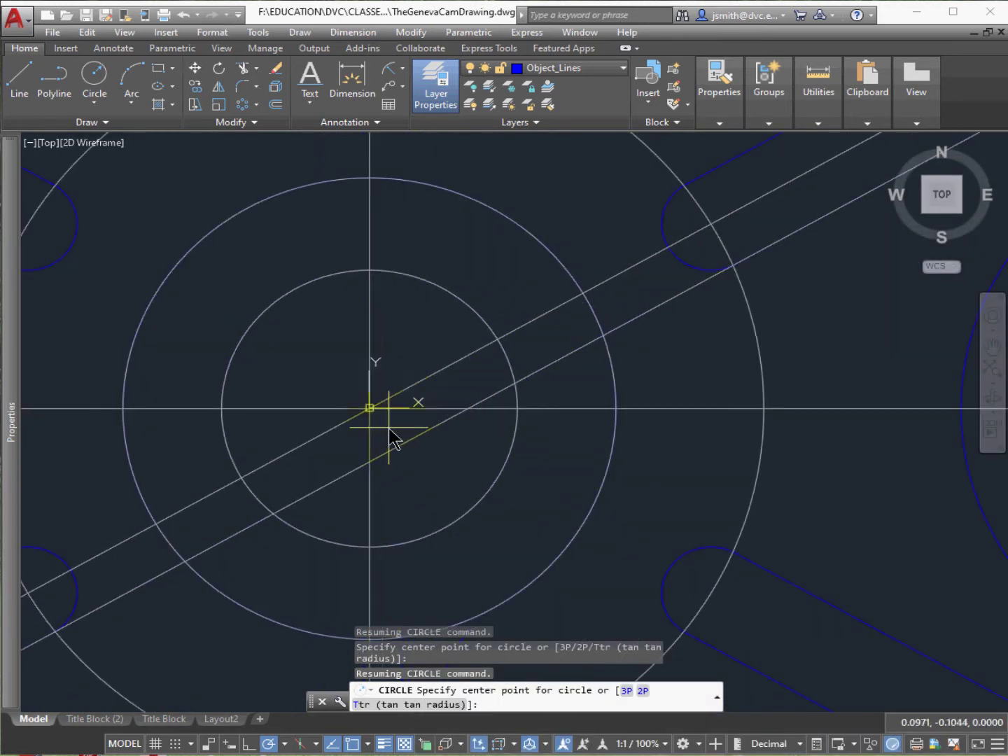
{"action": "left_click", "coordinate": [98, 105]}
{"action": "left_click", "coordinate": [105, 128]}
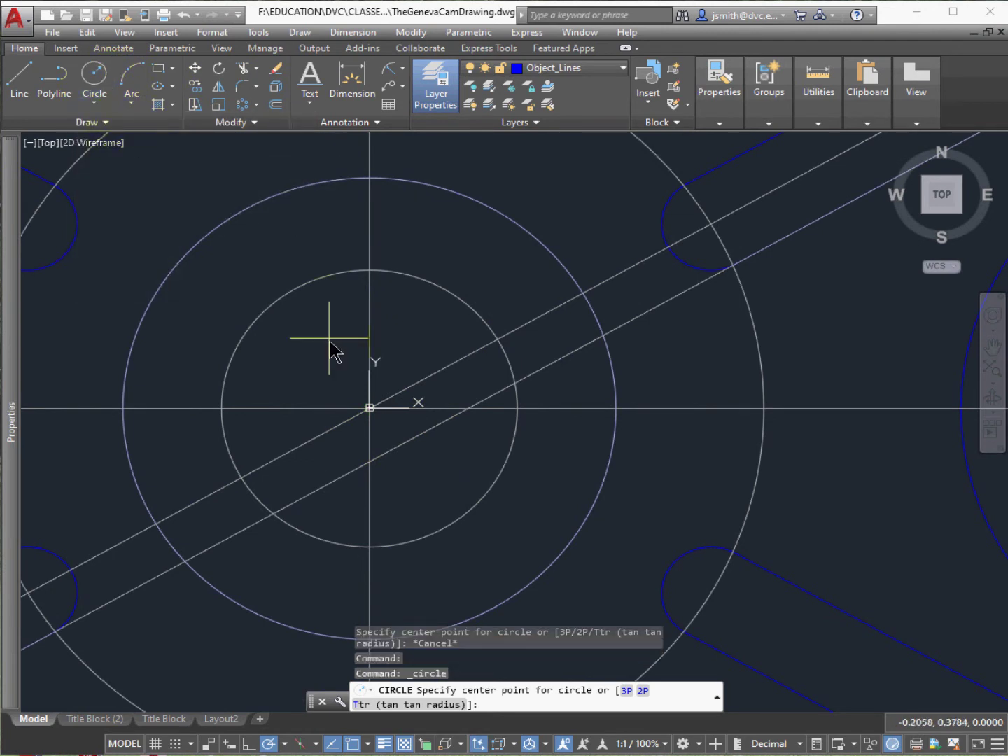
{"action": "left_click", "coordinate": [369, 407]}
{"action": "left_click", "coordinate": [371, 280]}
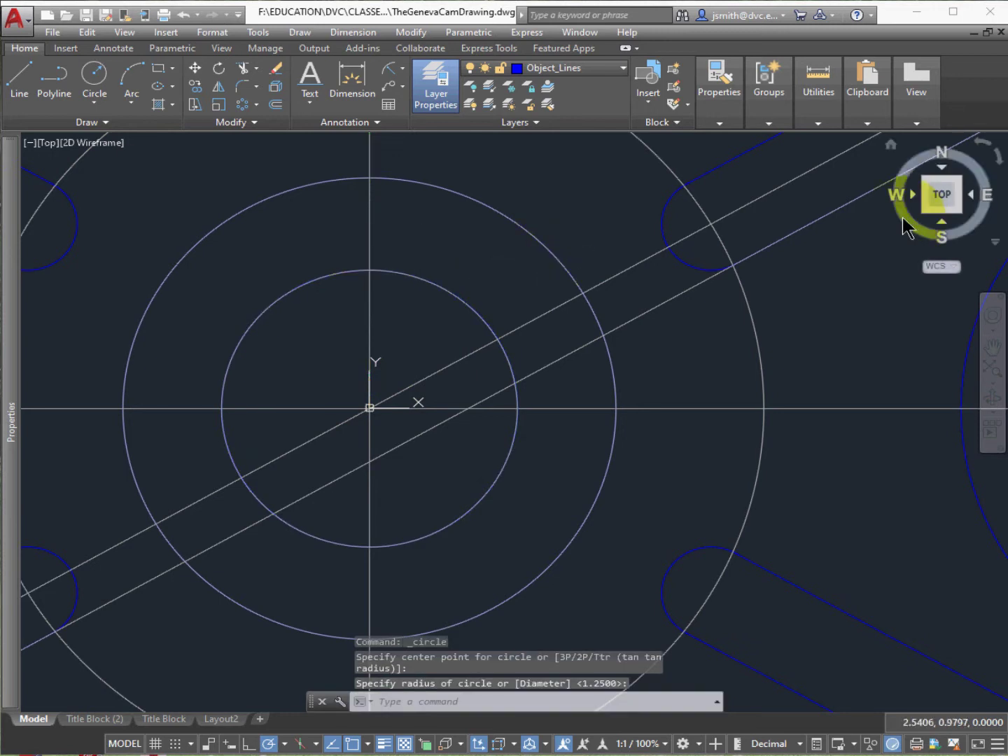
Step: Check the keyway dimensions in the Acrobat PDF, and offset the horizontal construction line through the origin upward by 0.95 in AutoCAD
{"action": "key", "text": "alt+Tab"}
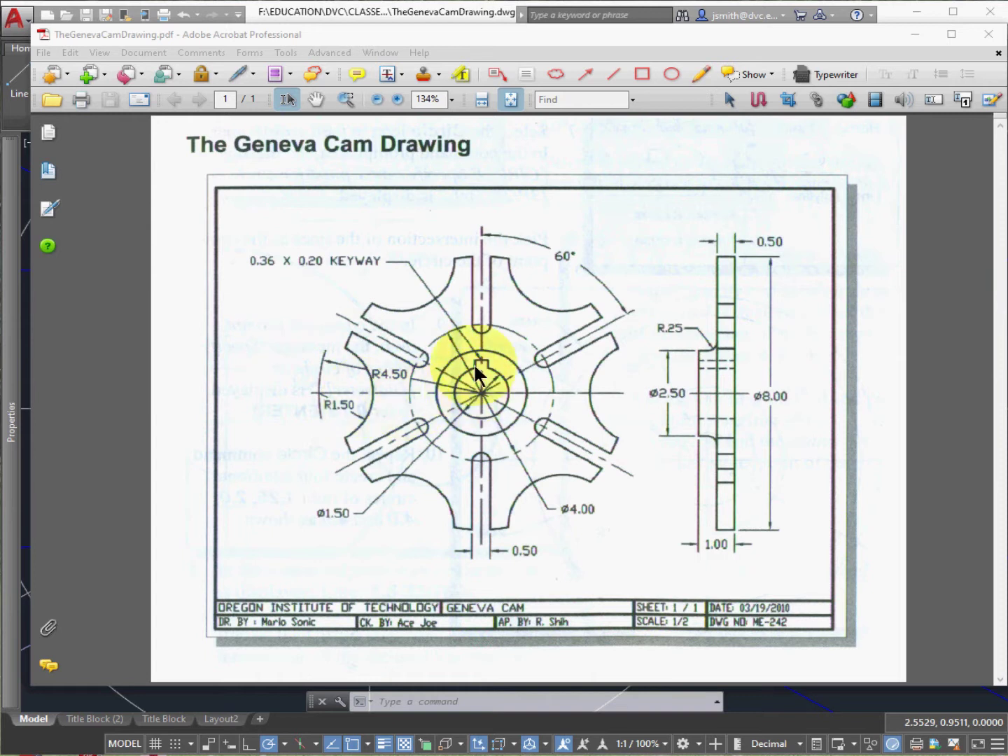
{"action": "double_click", "coordinate": [256, 264]}
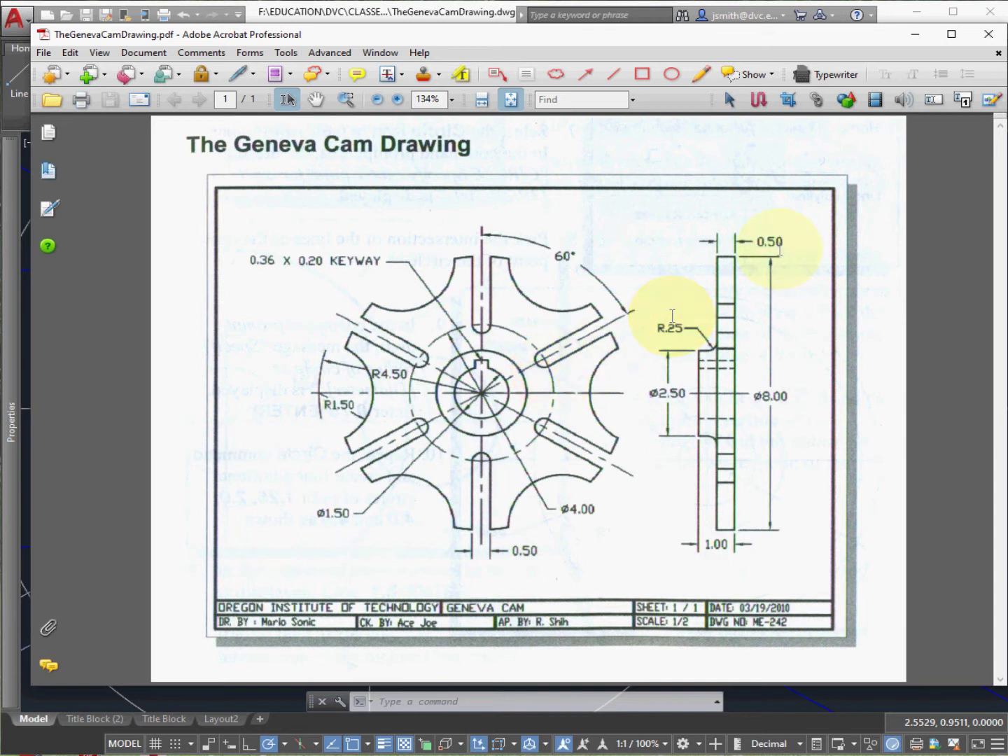
{"action": "left_click", "coordinate": [922, 35]}
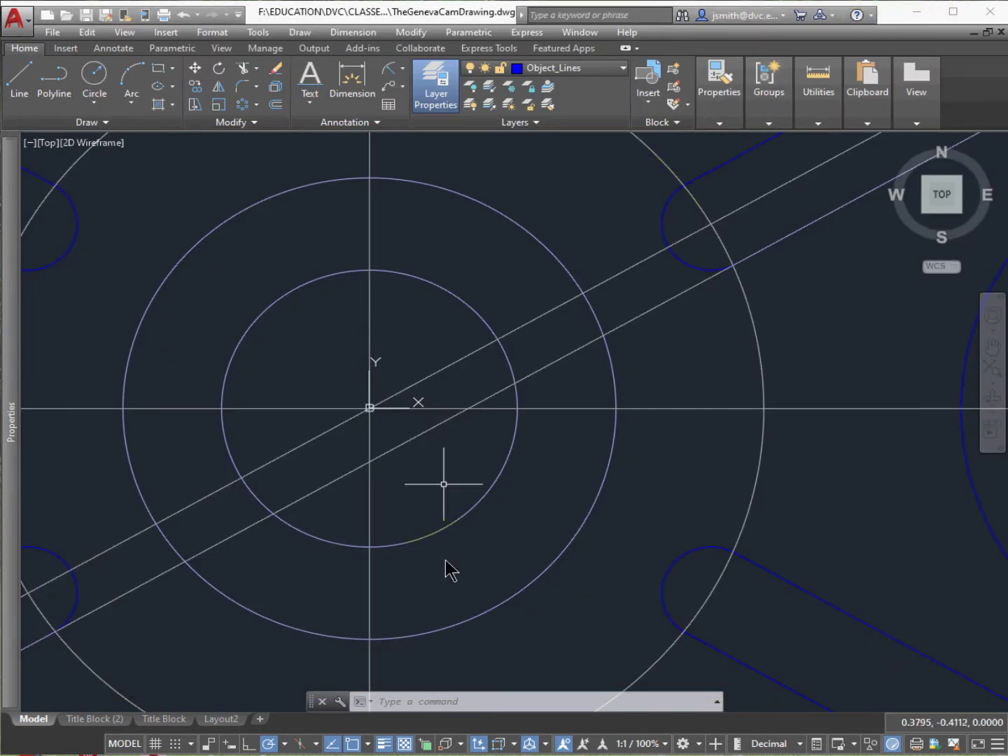
{"action": "left_click", "coordinate": [277, 105]}
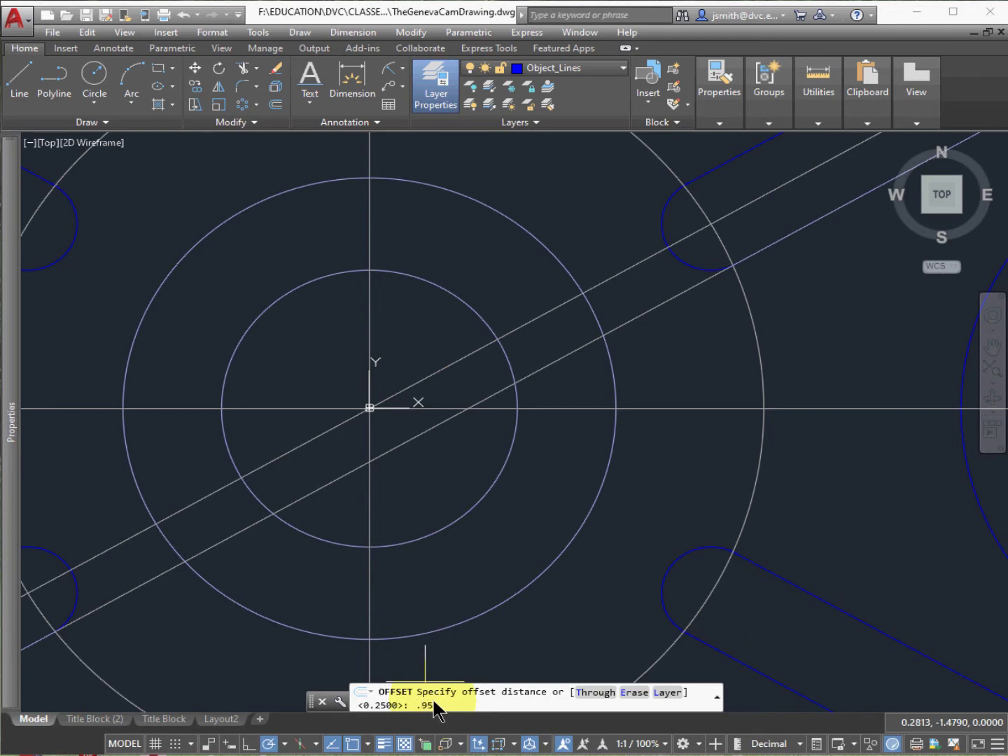
{"action": "type", "text": ".95"}
{"action": "key", "text": "Return"}
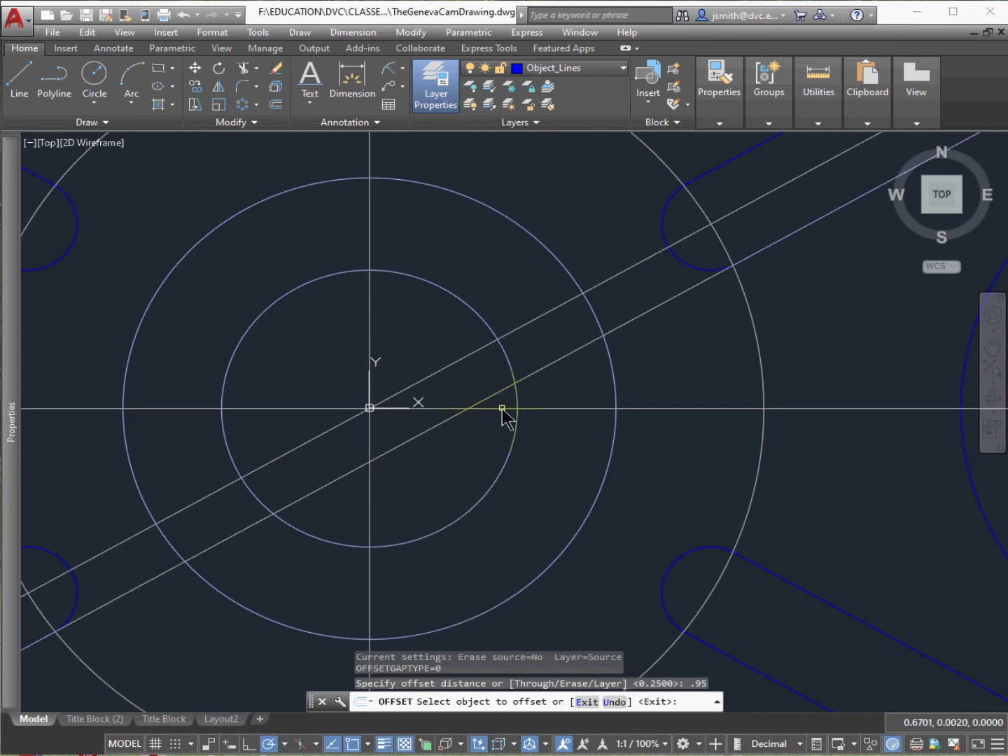
{"action": "left_click", "coordinate": [501, 408]}
{"action": "left_click", "coordinate": [455, 345]}
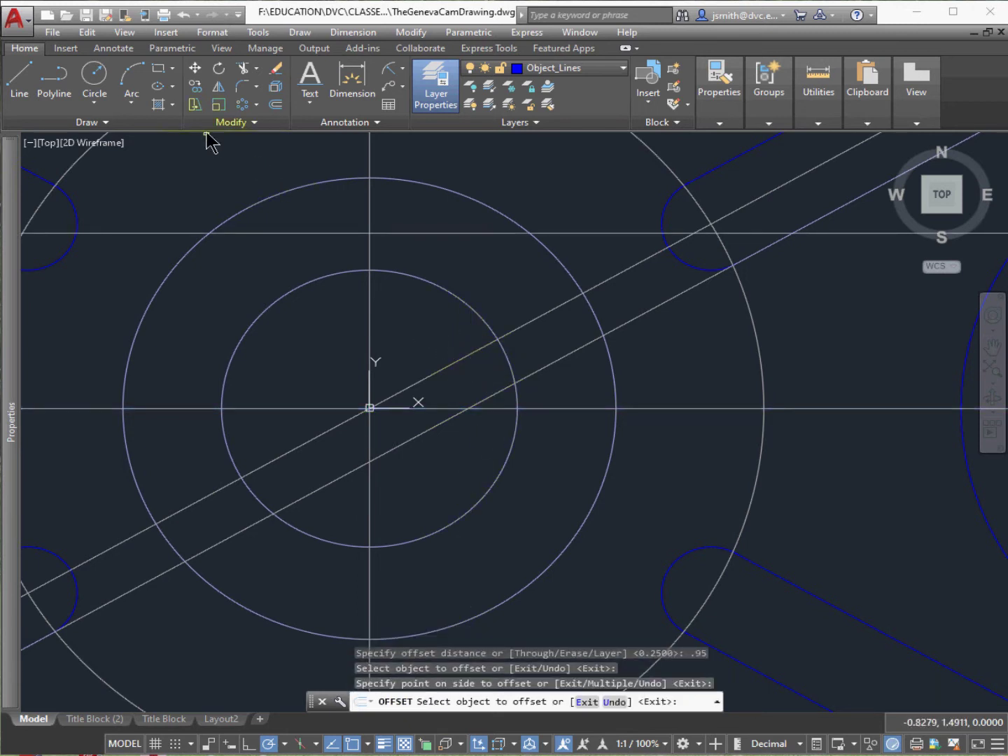
Step: Offset the vertical construction line through the origin by 0.18 toward negative X for one keyway side
{"action": "left_click", "coordinate": [274, 103]}
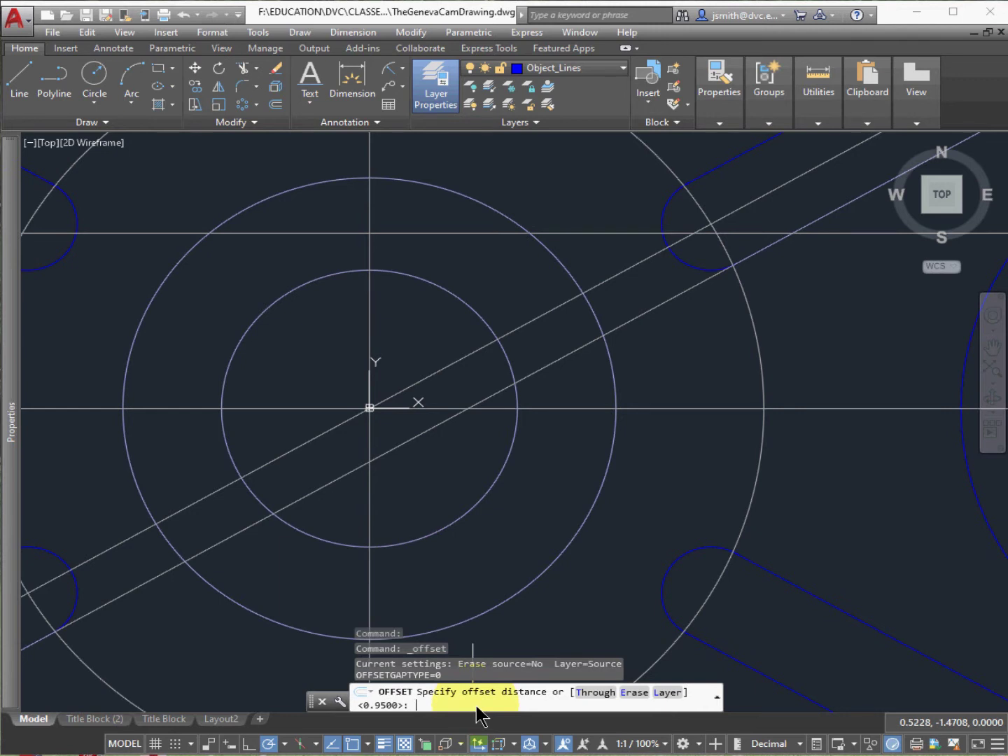
{"action": "type", "text": ".18"}
{"action": "key", "text": "Return"}
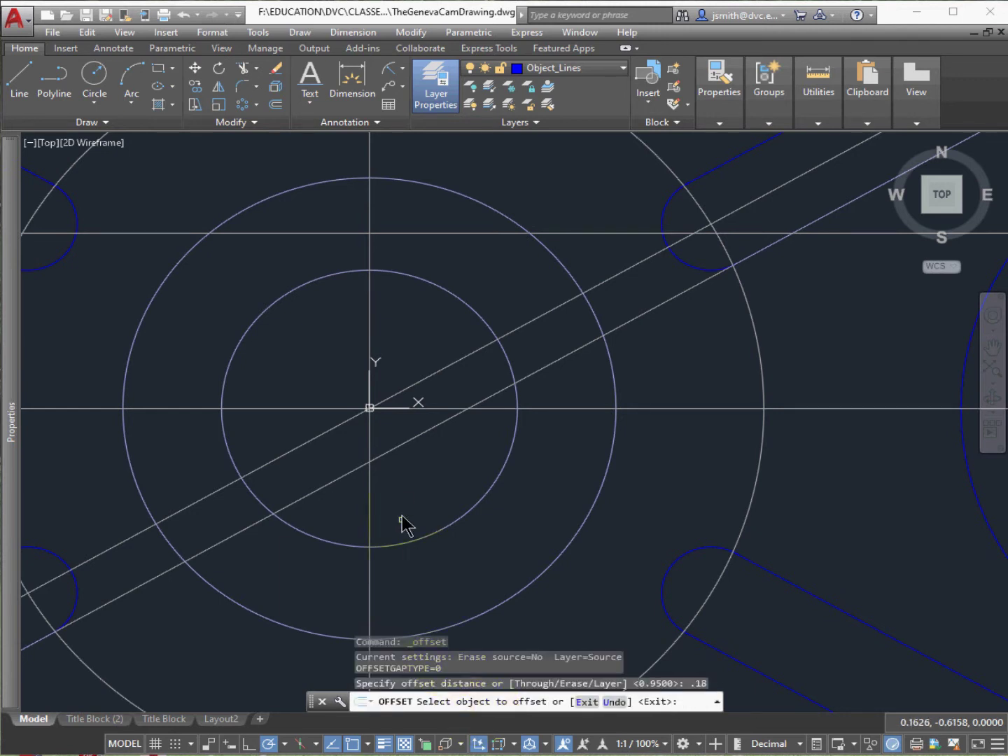
{"action": "left_click", "coordinate": [370, 435]}
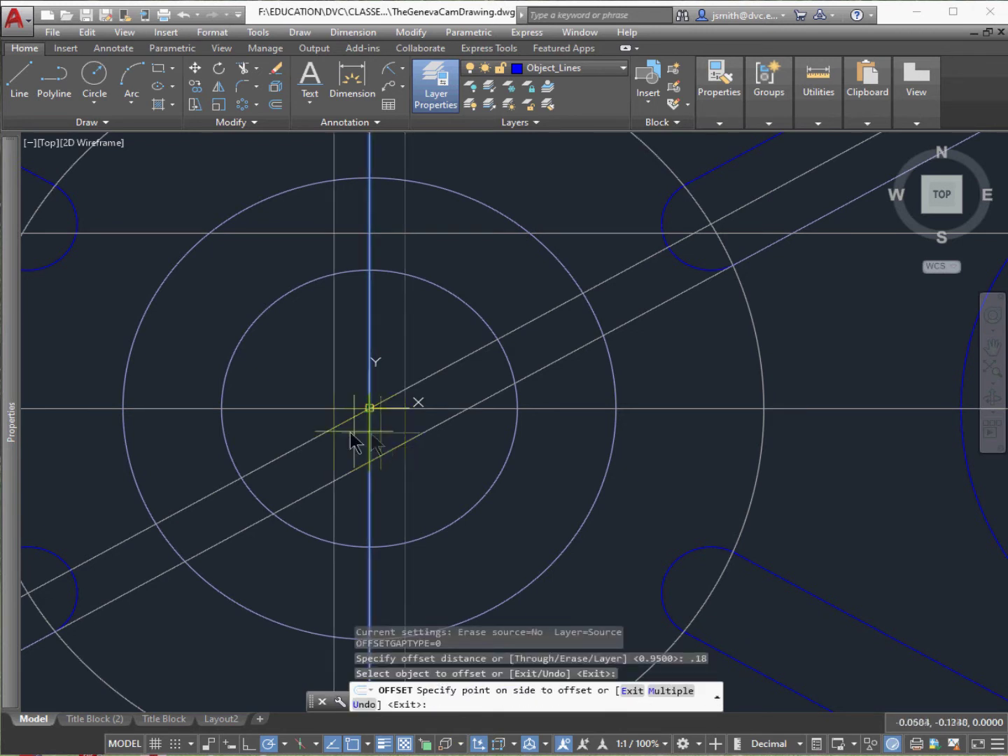
{"action": "left_click", "coordinate": [341, 437]}
{"action": "key", "text": "Return"}
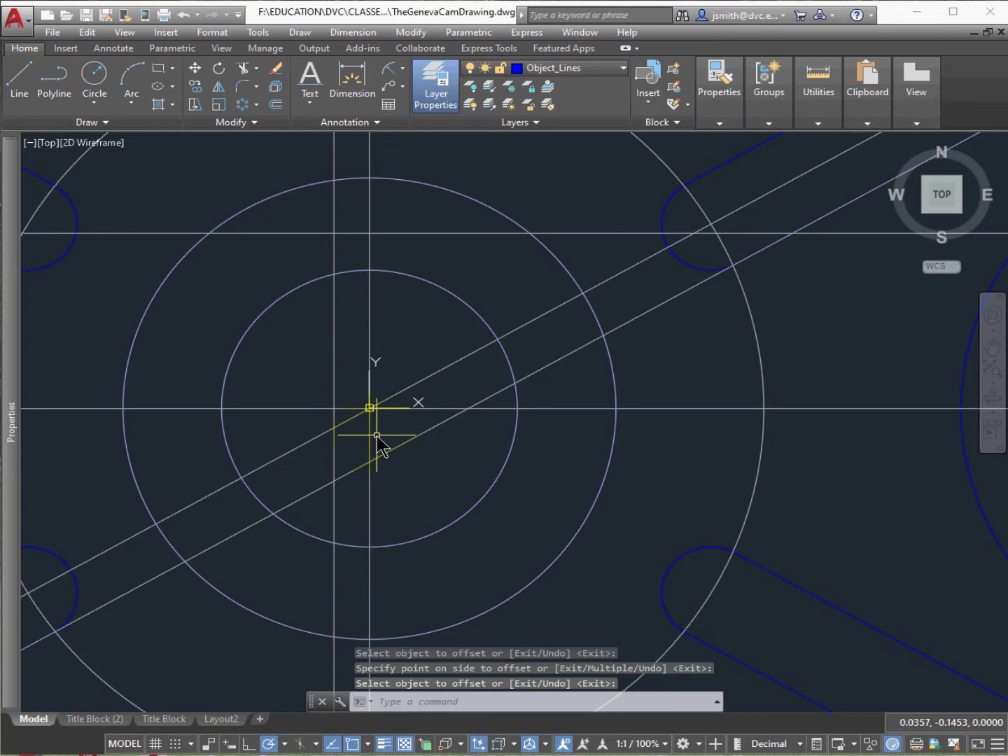
Step: Offset the vertical construction line through the origin by the same 0.18 toward positive X for the opposite keyway side
{"action": "left_click", "coordinate": [449, 701]}
{"action": "key", "text": "Return"}
{"action": "left_click", "coordinate": [448, 702]}
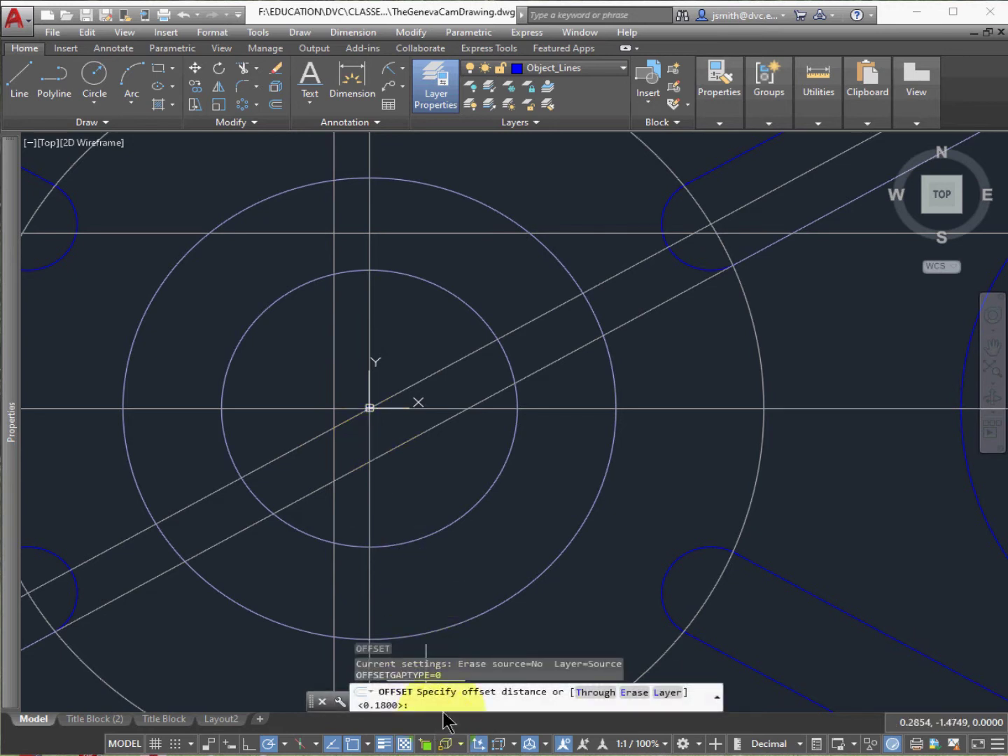
{"action": "key", "text": "Return"}
{"action": "left_click", "coordinate": [369, 478]}
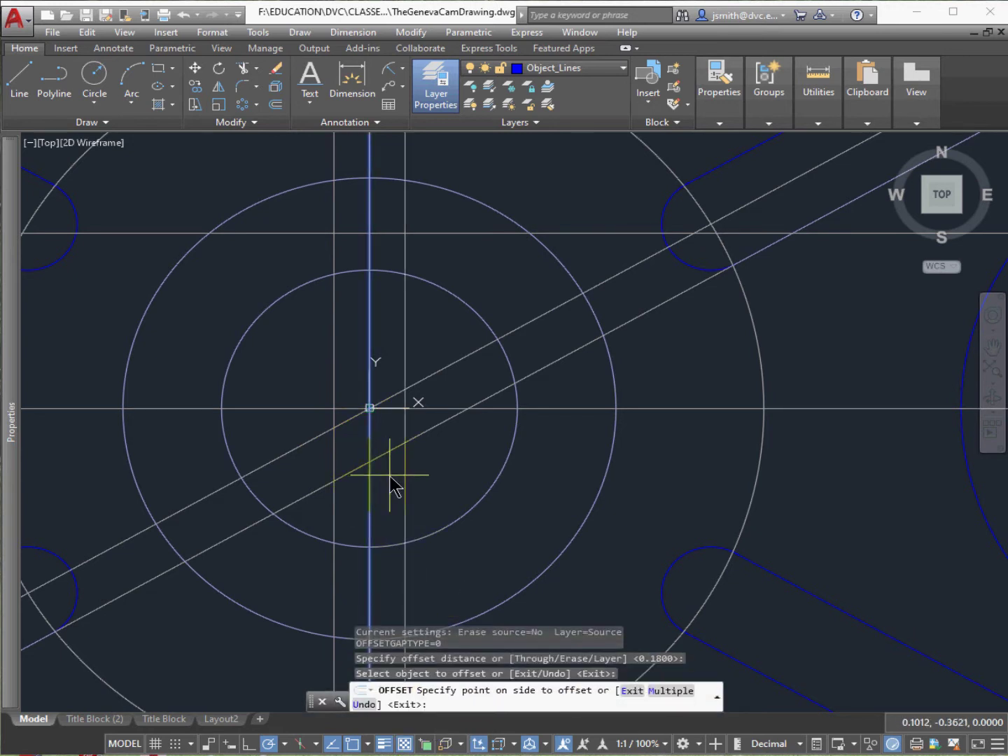
{"action": "left_click", "coordinate": [390, 482]}
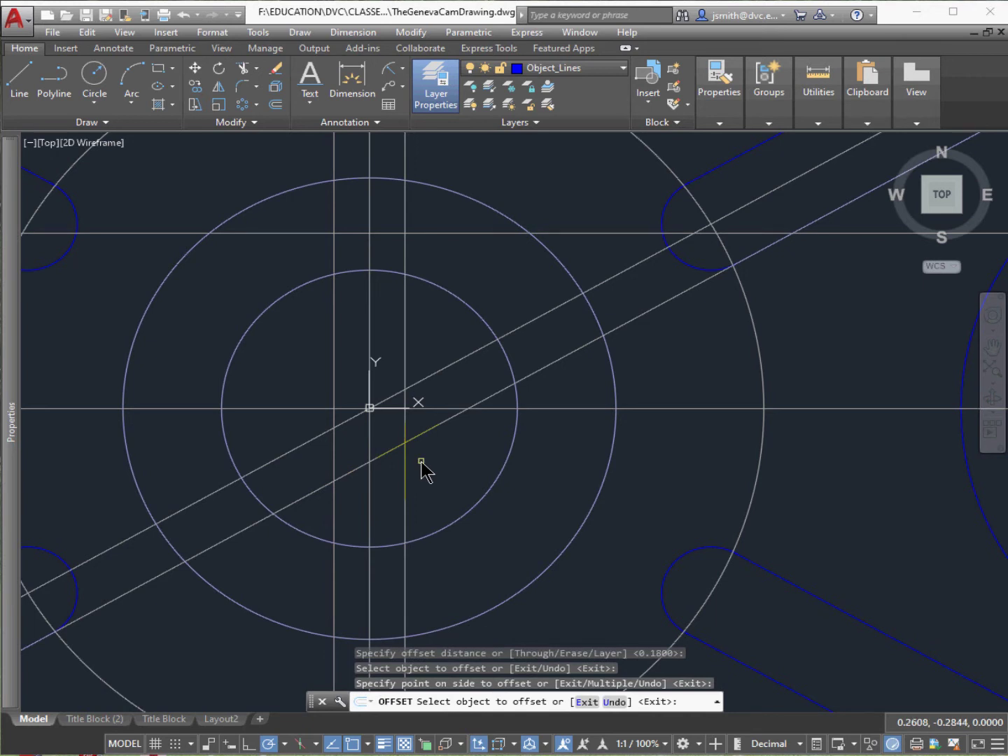
Step: Draw the three-sided keyway outline from the bore circle through corners -0.18,0.95 and 0.18,0.95 and back down to the bore circle
{"action": "left_click", "coordinate": [21, 75]}
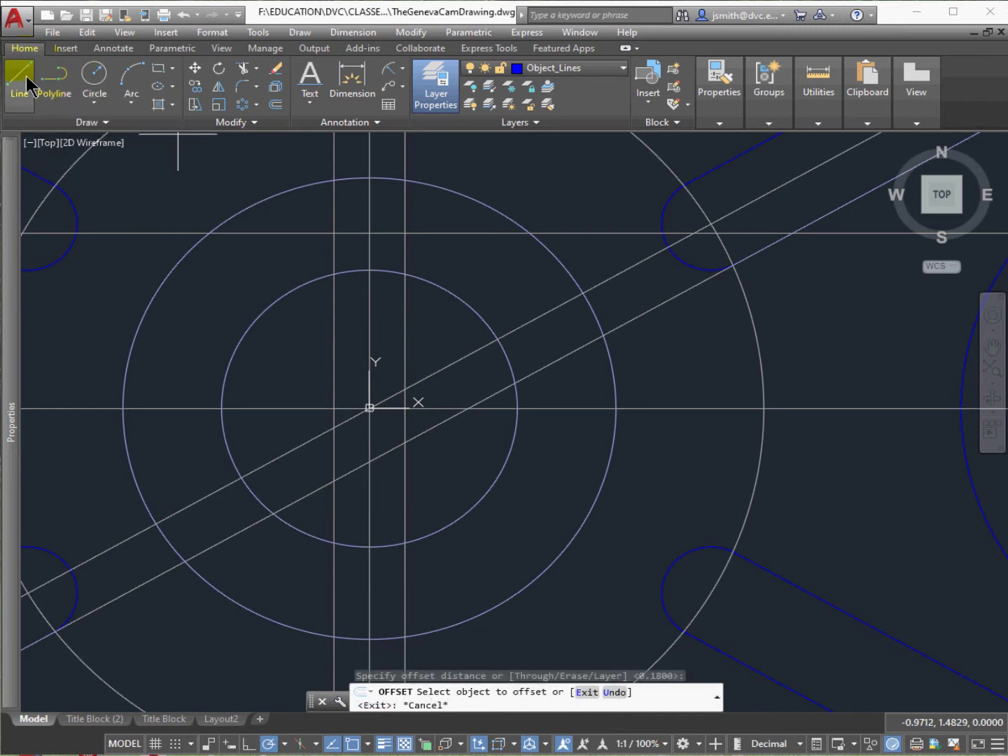
{"action": "left_click", "coordinate": [334, 232]}
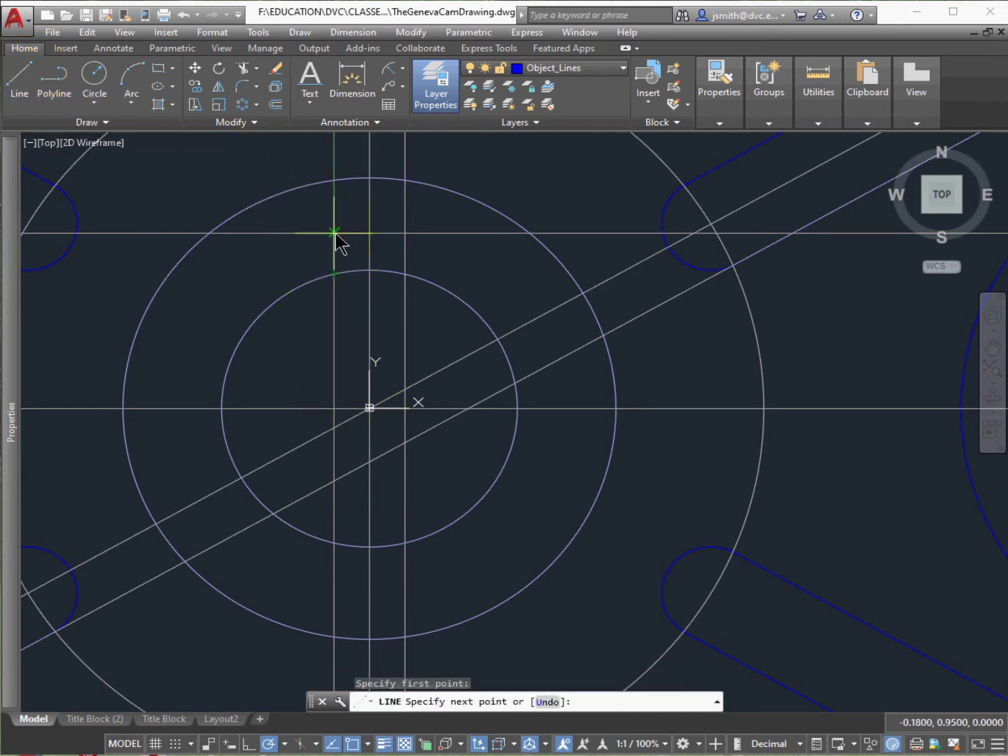
{"action": "left_click", "coordinate": [369, 232]}
{"action": "left_click", "coordinate": [404, 232]}
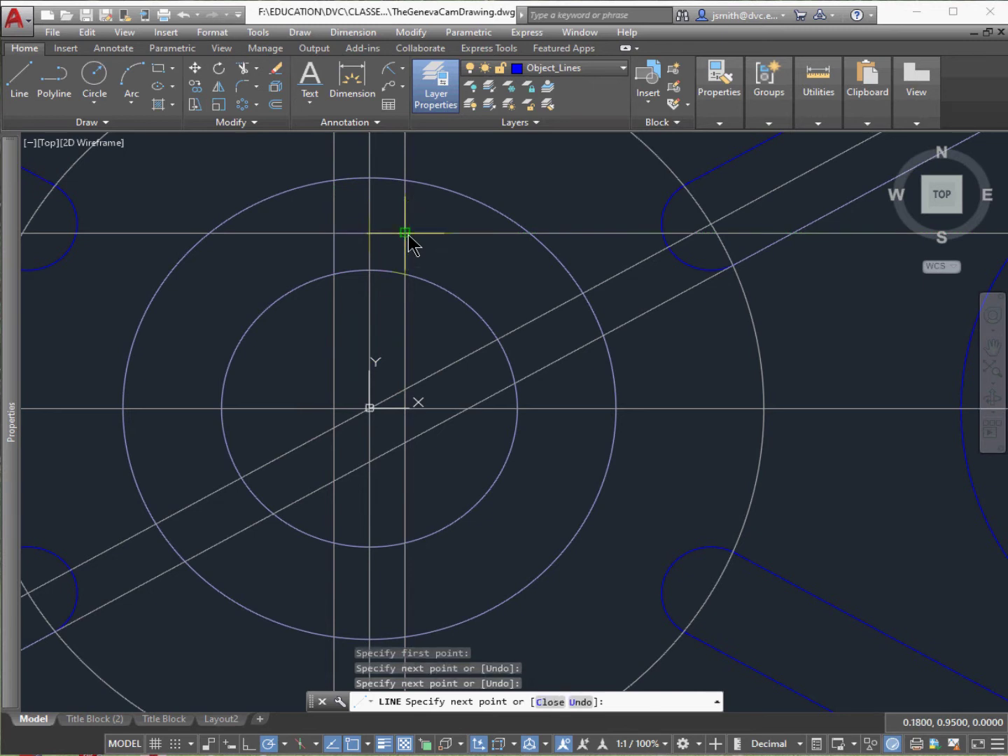
{"action": "left_click", "coordinate": [405, 273]}
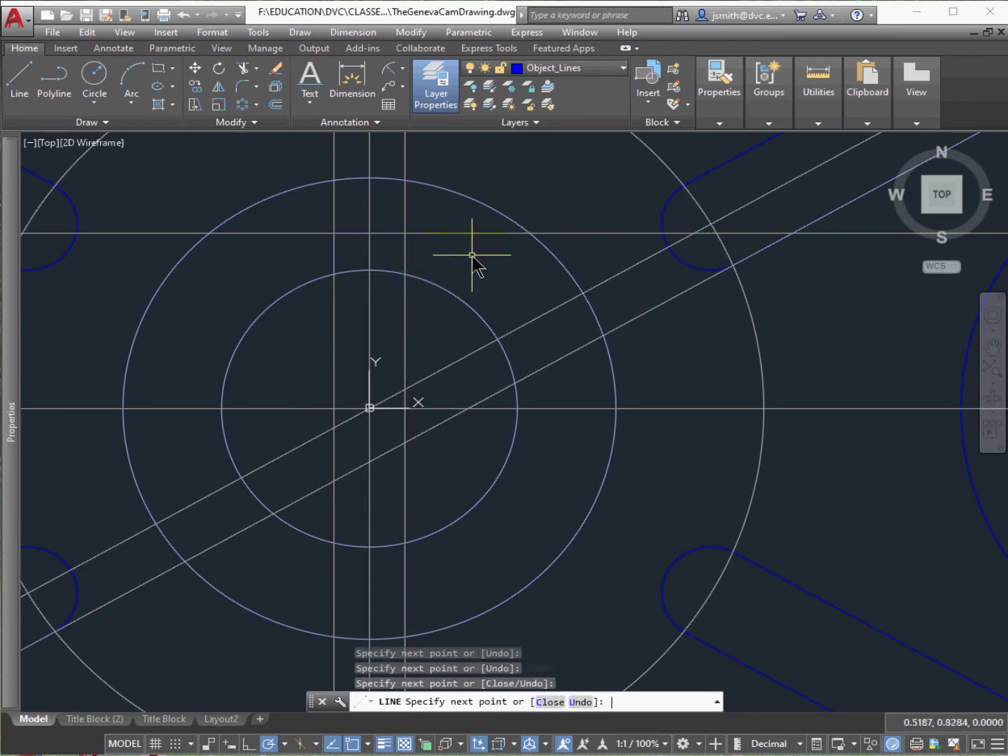
{"action": "key", "text": "Return"}
Step: Turn off the Construction layer and trim the bore circle's arc between the two keyway sides
{"action": "mouse_move", "coordinate": [997, 315]}
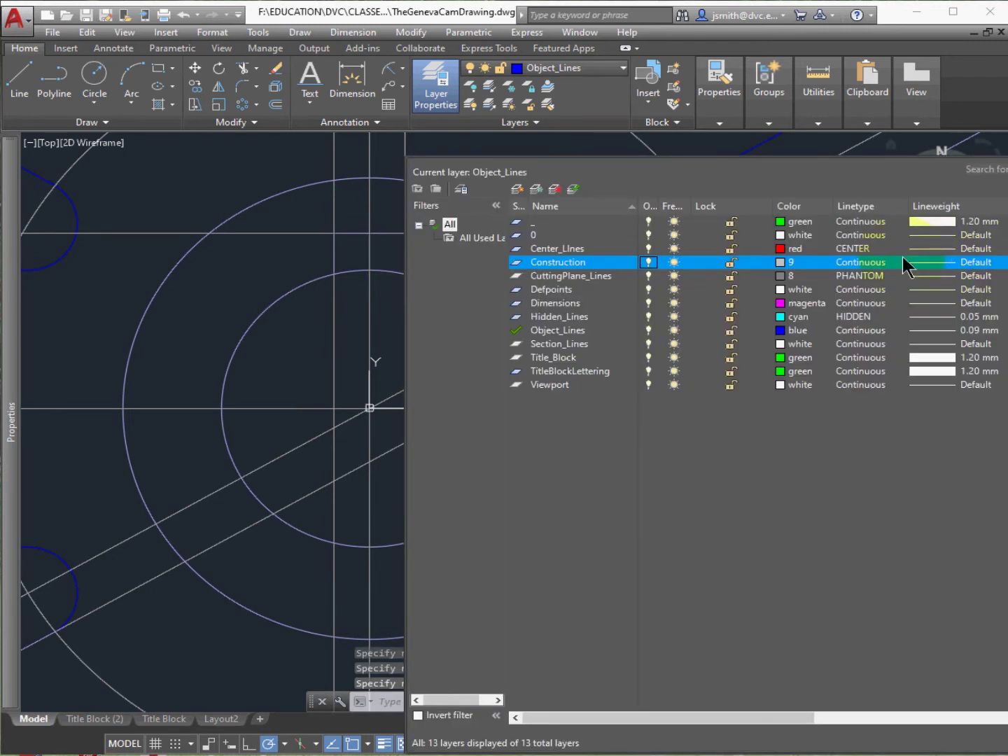
{"action": "left_click", "coordinate": [648, 262]}
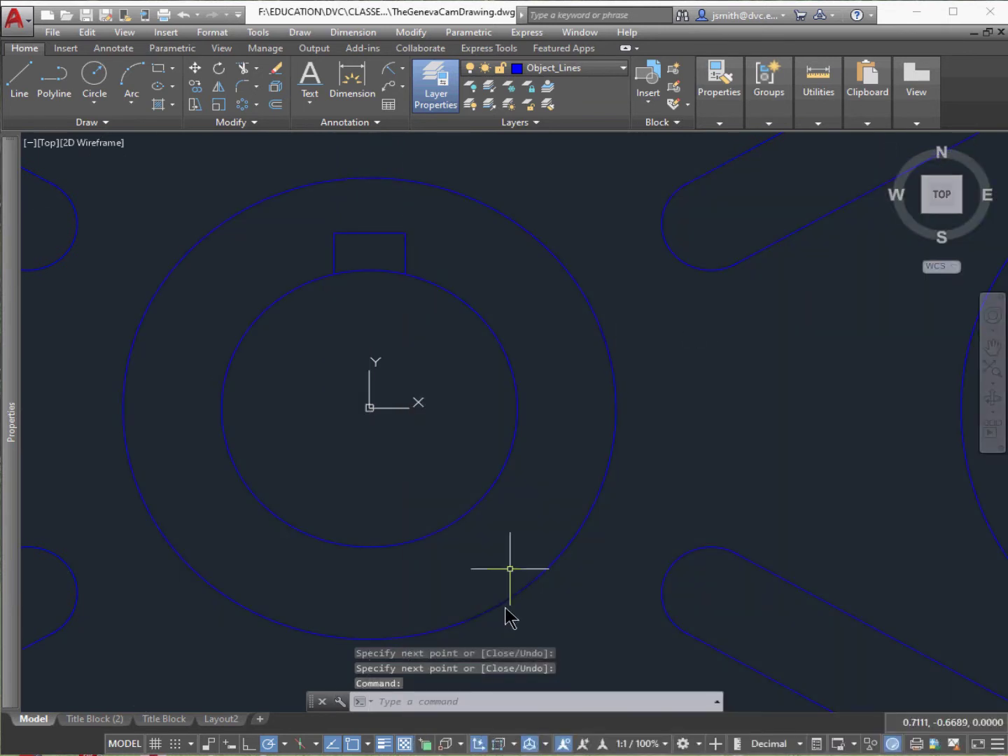
{"action": "type", "text": "trim"}
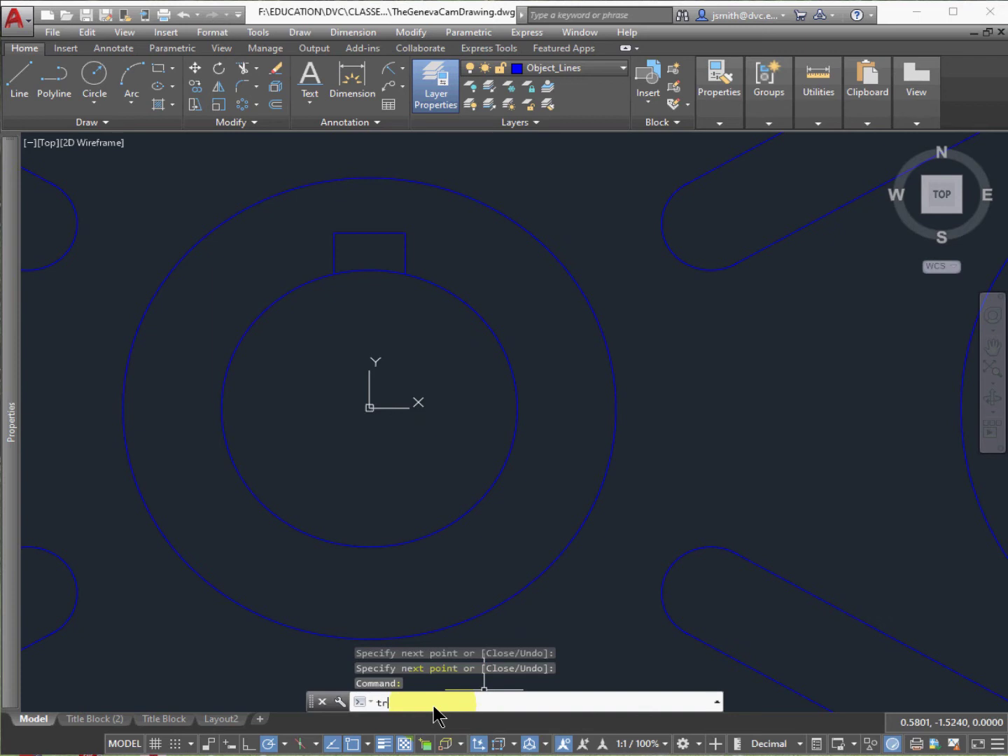
{"action": "key", "text": "Return"}
{"action": "left_click", "coordinate": [533, 382]}
{"action": "left_click", "coordinate": [201, 172]}
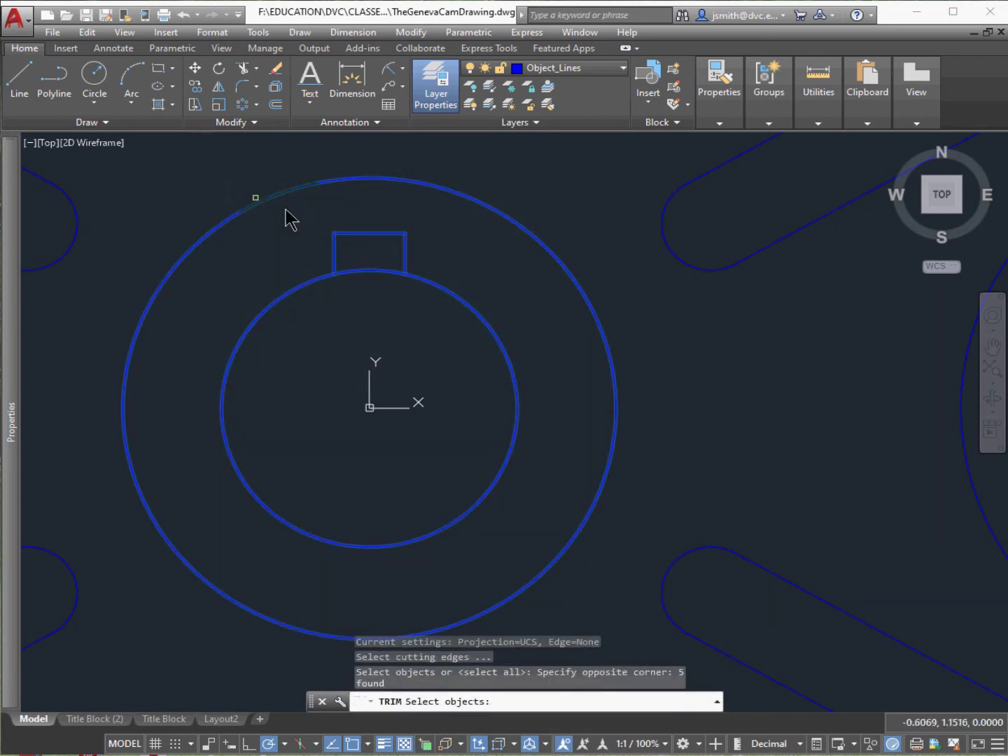
{"action": "key", "text": "Return"}
{"action": "left_click", "coordinate": [374, 273]}
{"action": "key", "text": "Return"}
Step: View the whole cam, check the centre lines in the Acrobat reference PDF, and return to AutoCAD
{"action": "scroll", "coordinate": [363, 364], "scroll_direction": "down", "scroll_amount": 4}
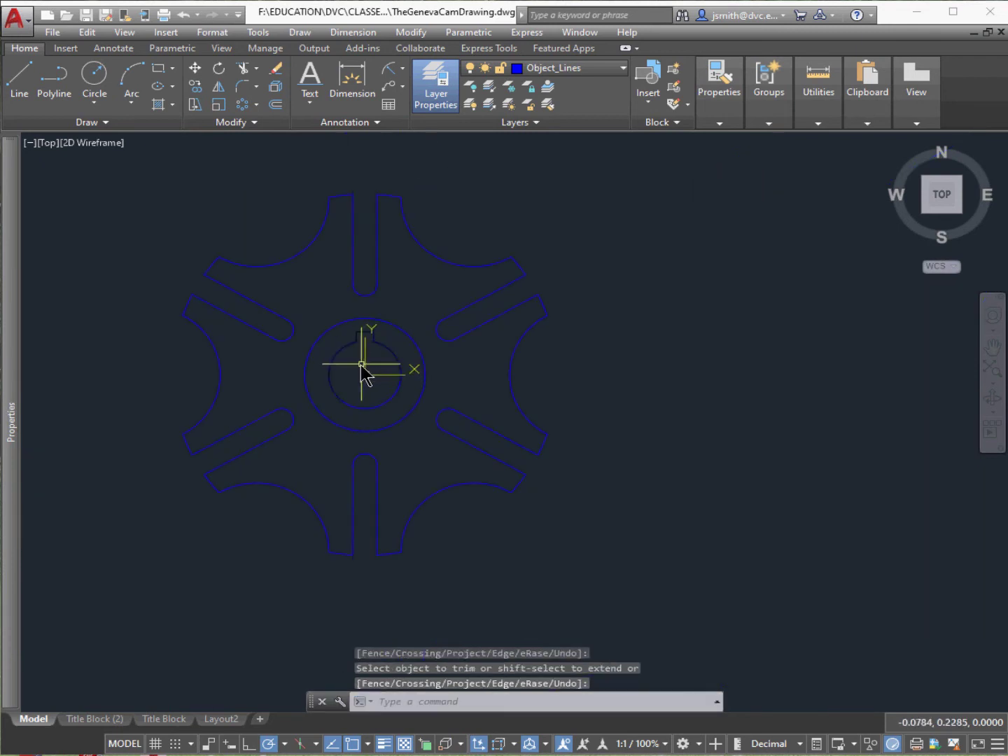
{"action": "middle_click_drag", "start_coordinate": [379, 211], "coordinate": [372, 267]}
{"action": "scroll", "coordinate": [371, 268], "scroll_direction": "down", "scroll_amount": 2}
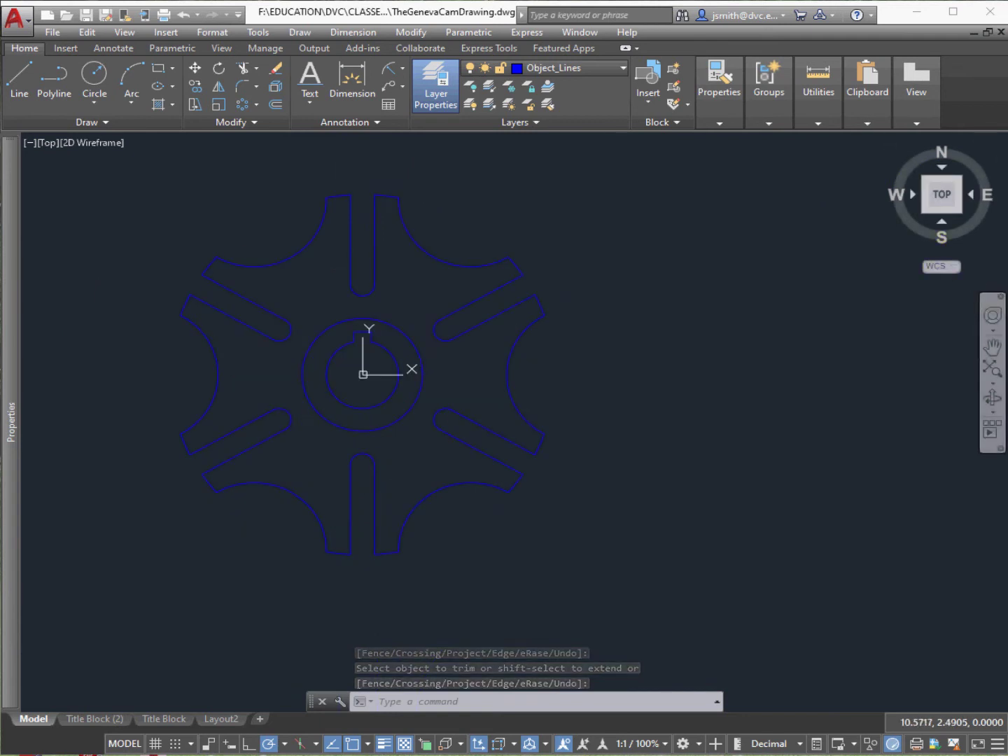
{"action": "key", "text": "alt+Tab"}
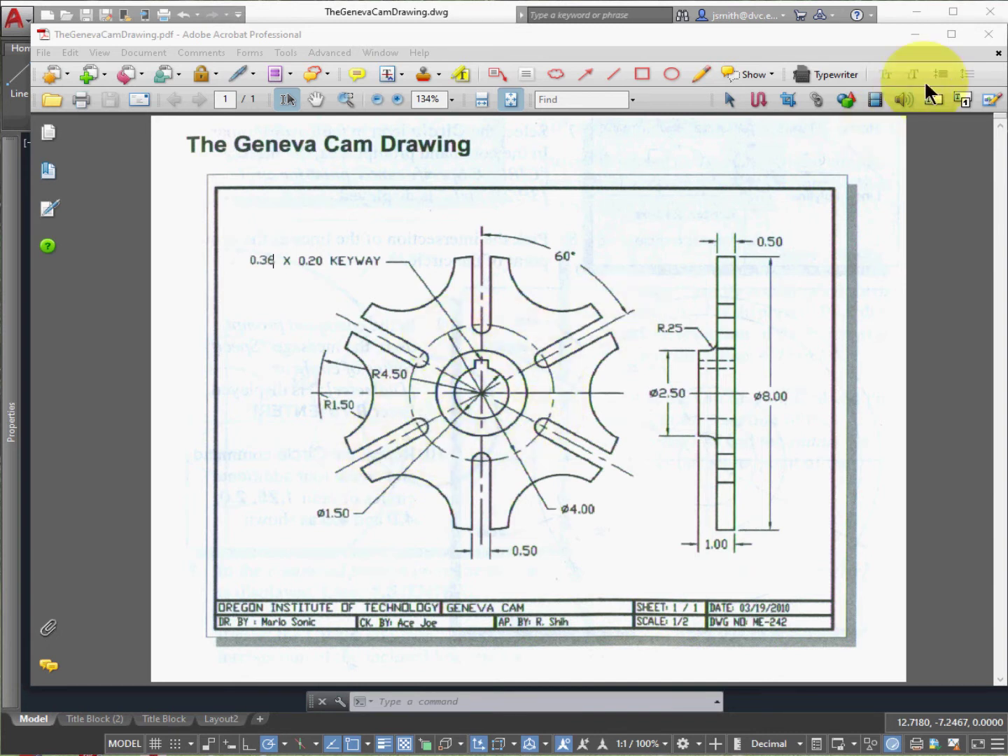
{"action": "left_click", "coordinate": [884, 14]}
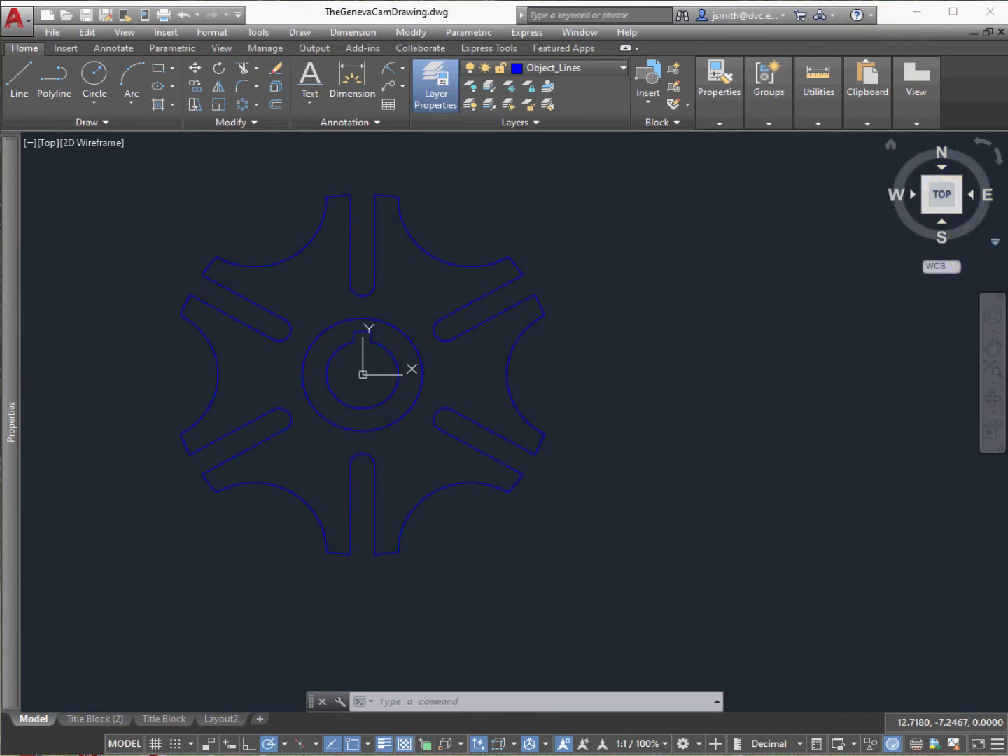
Step: Make the centre line layer (red, CENTER linetype) the current layer
{"action": "left_click", "coordinate": [435, 85]}
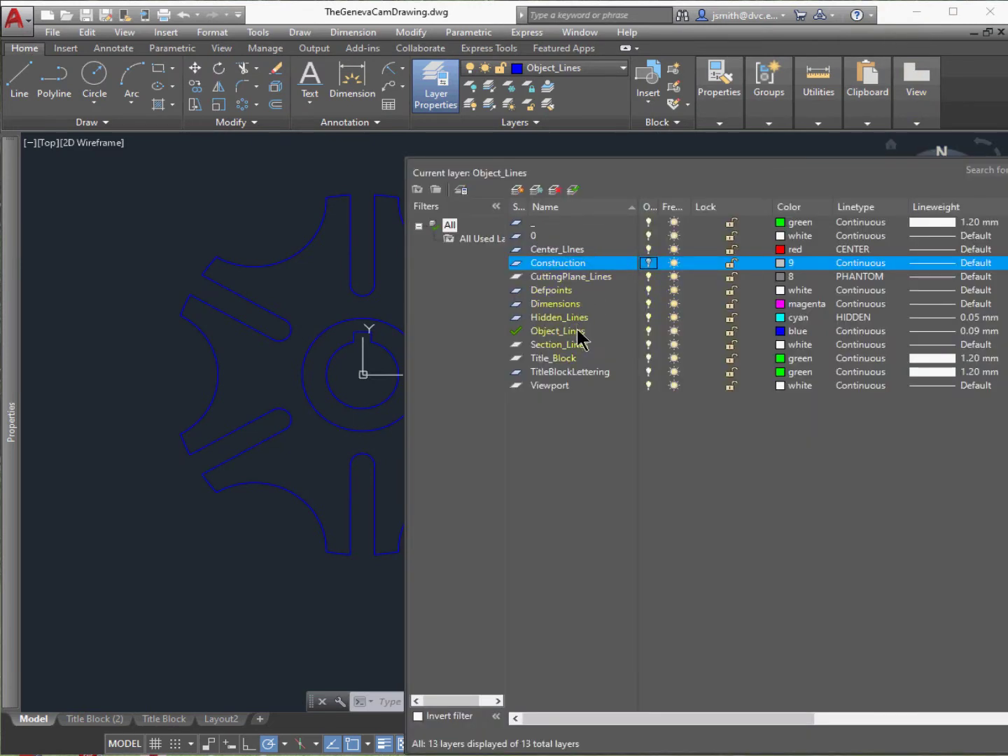
{"action": "left_click", "coordinate": [575, 251]}
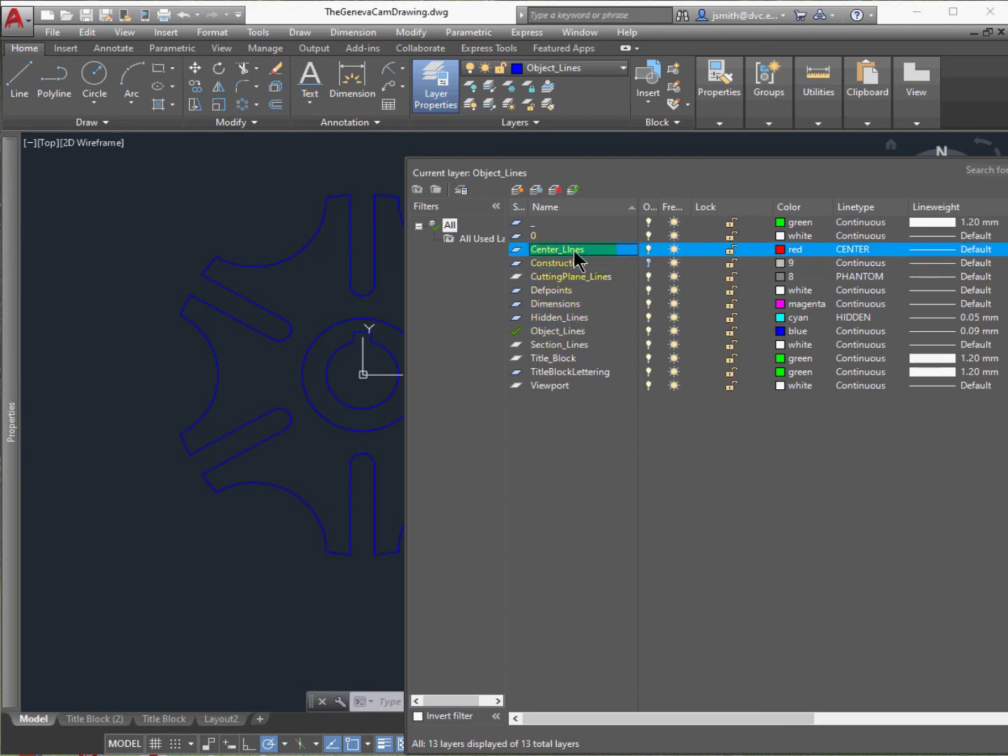
{"action": "left_click", "coordinate": [573, 190]}
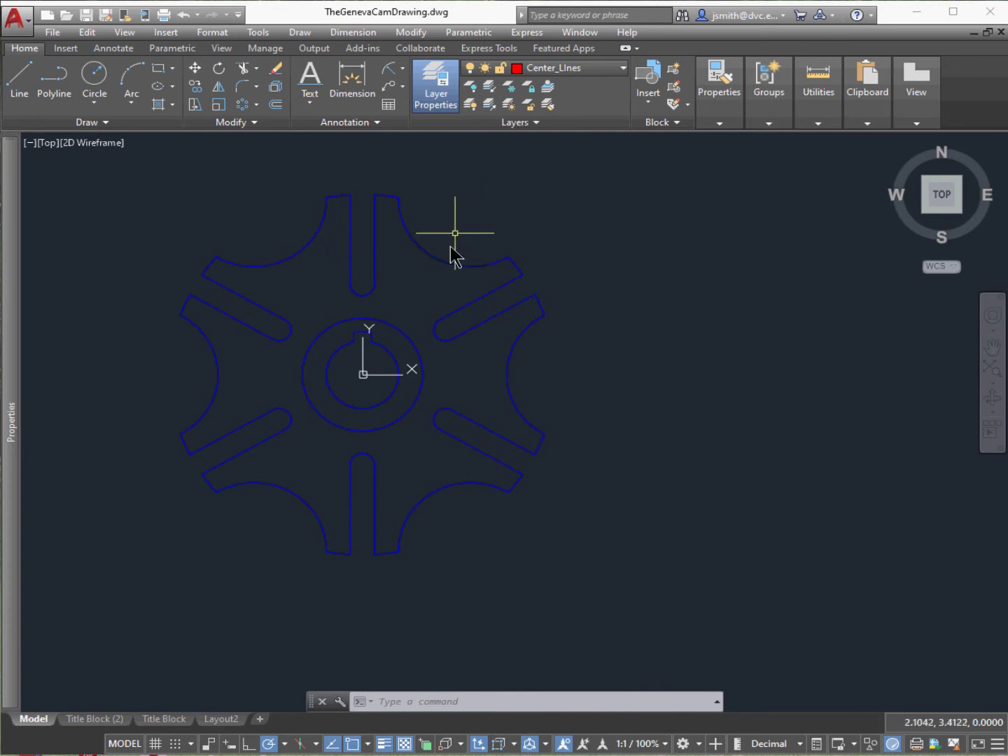
Step: Draw a vertical centre line from the origin up past the upper slot, and stretch its lower end to about 5.02 below the origin
{"action": "left_click", "coordinate": [20, 84]}
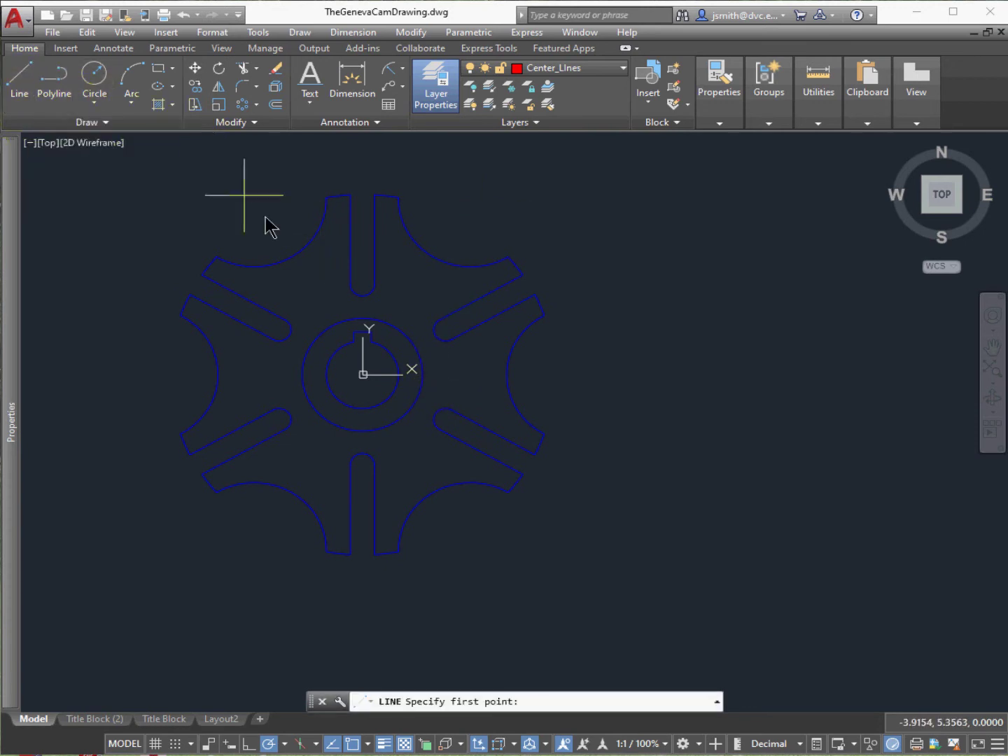
{"action": "left_click", "coordinate": [362, 374]}
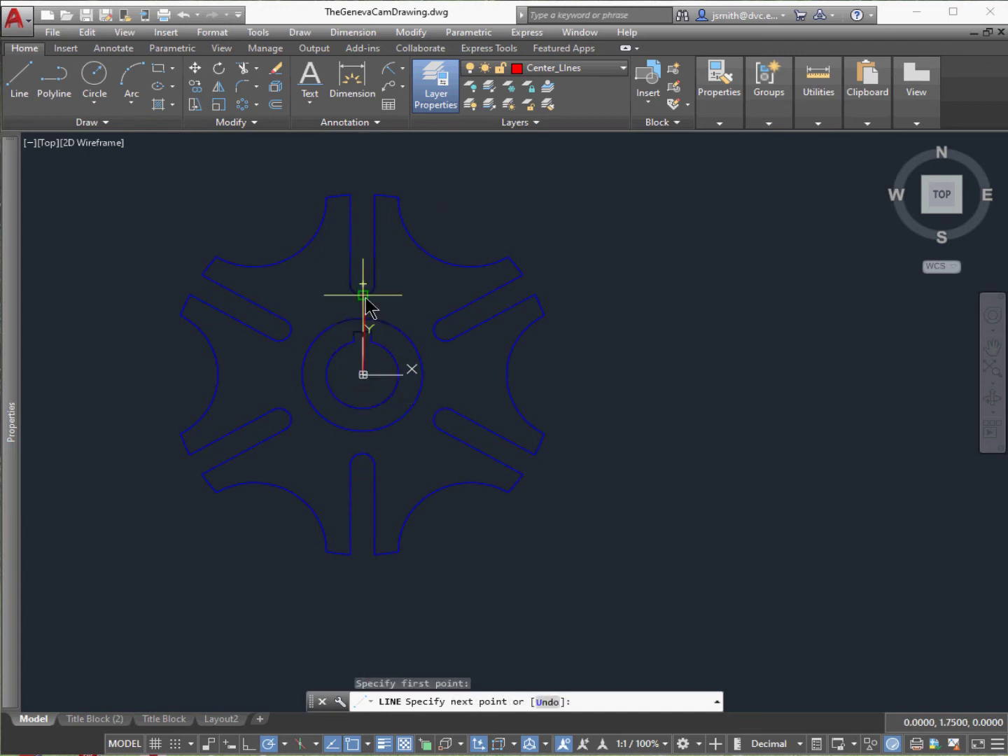
{"action": "left_click", "coordinate": [362, 143]}
{"action": "key", "text": "Escape"}
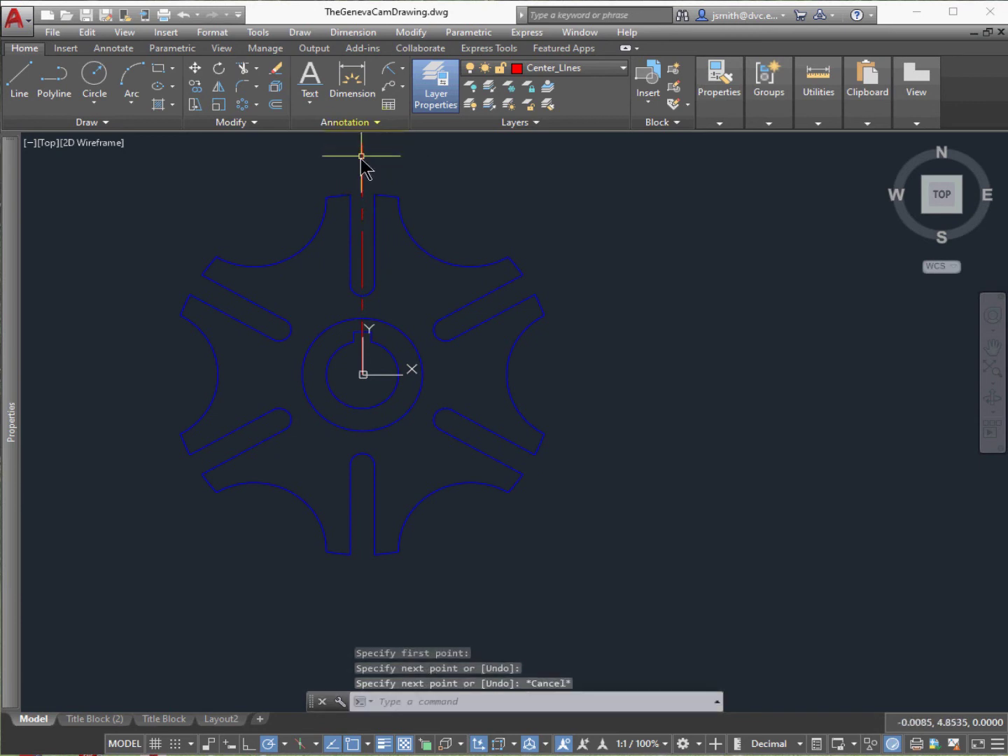
{"action": "left_click", "coordinate": [362, 269]}
{"action": "left_click", "coordinate": [362, 375]}
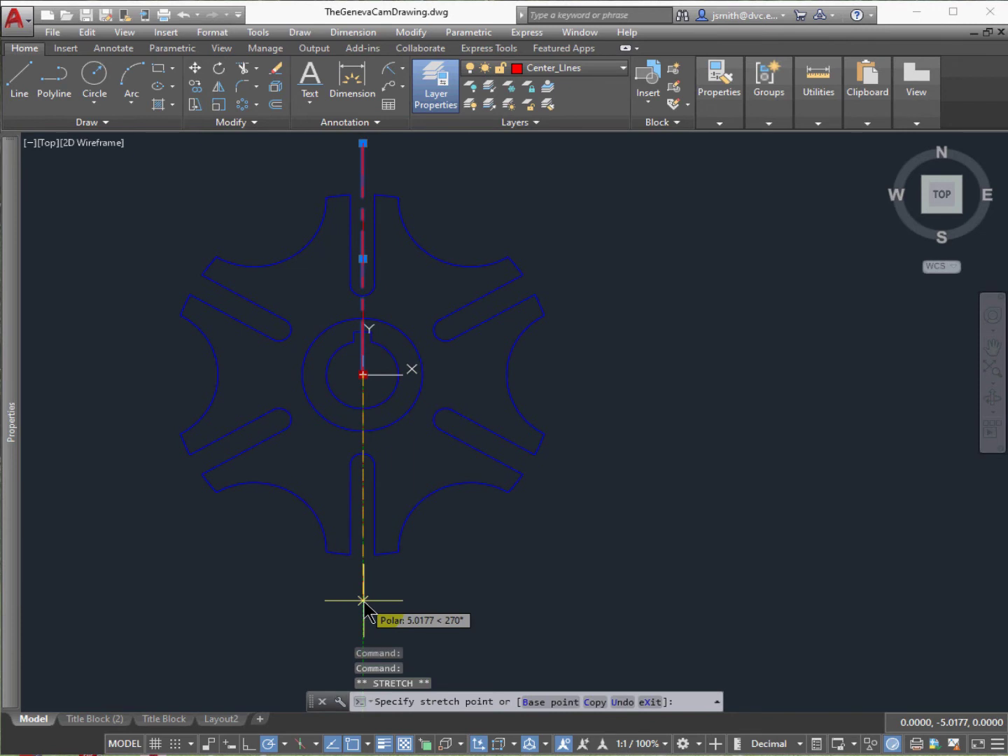
{"action": "left_click", "coordinate": [362, 600]}
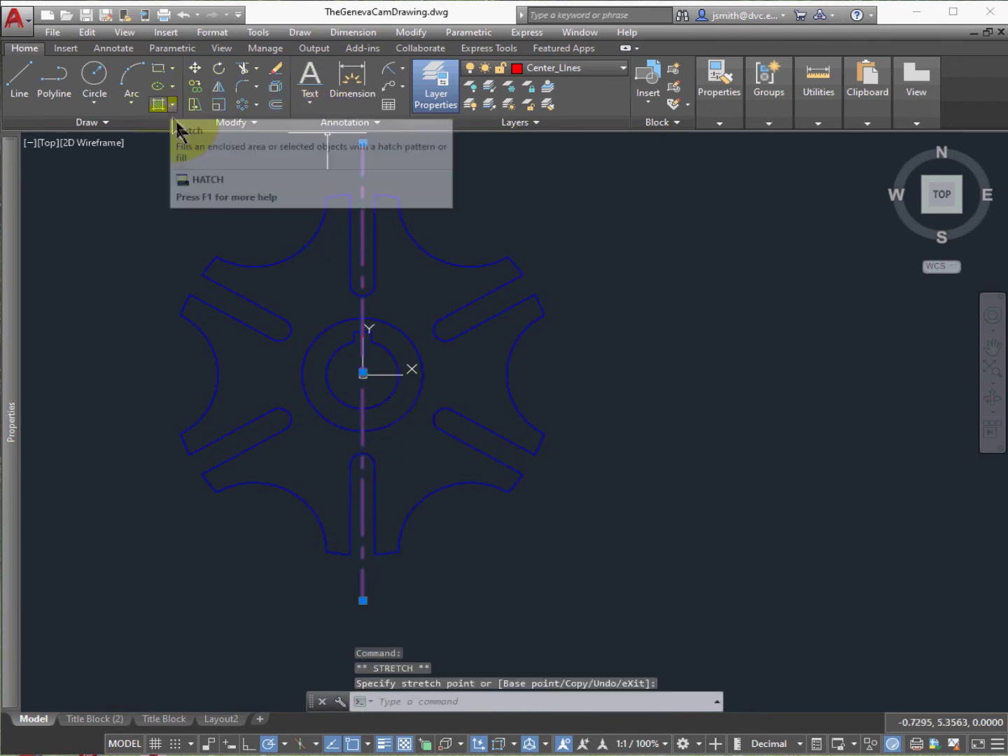
{"action": "key", "text": "Escape"}
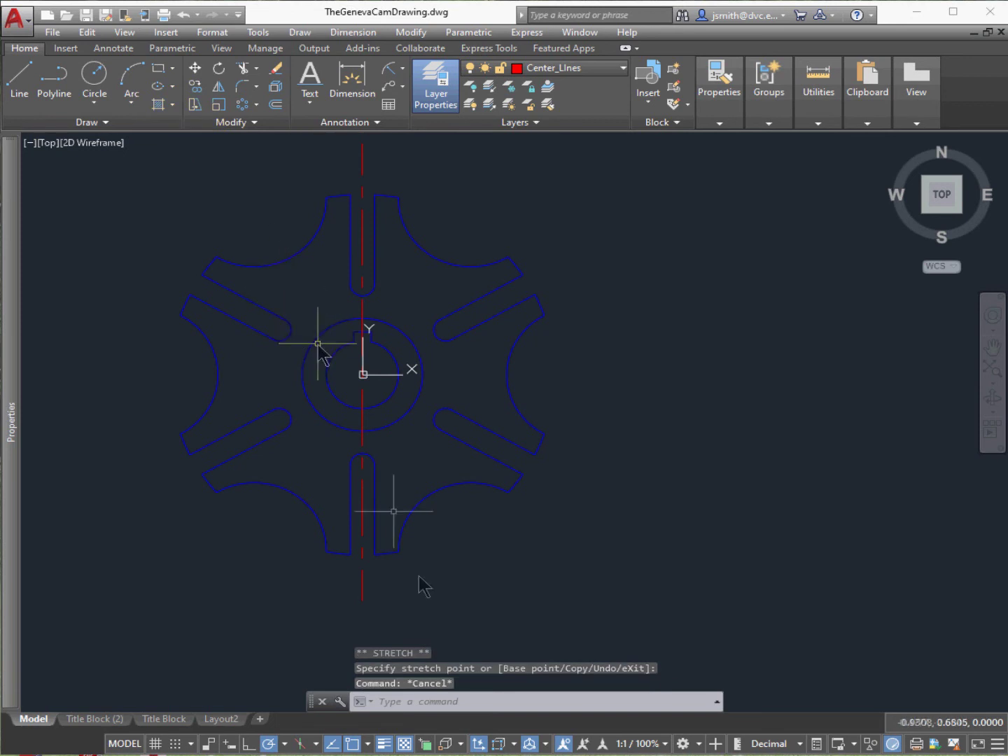
Step: Create a polar array of the vertical centre line around 0,0 with 6 items over 360 degrees
{"action": "left_click", "coordinate": [423, 701]}
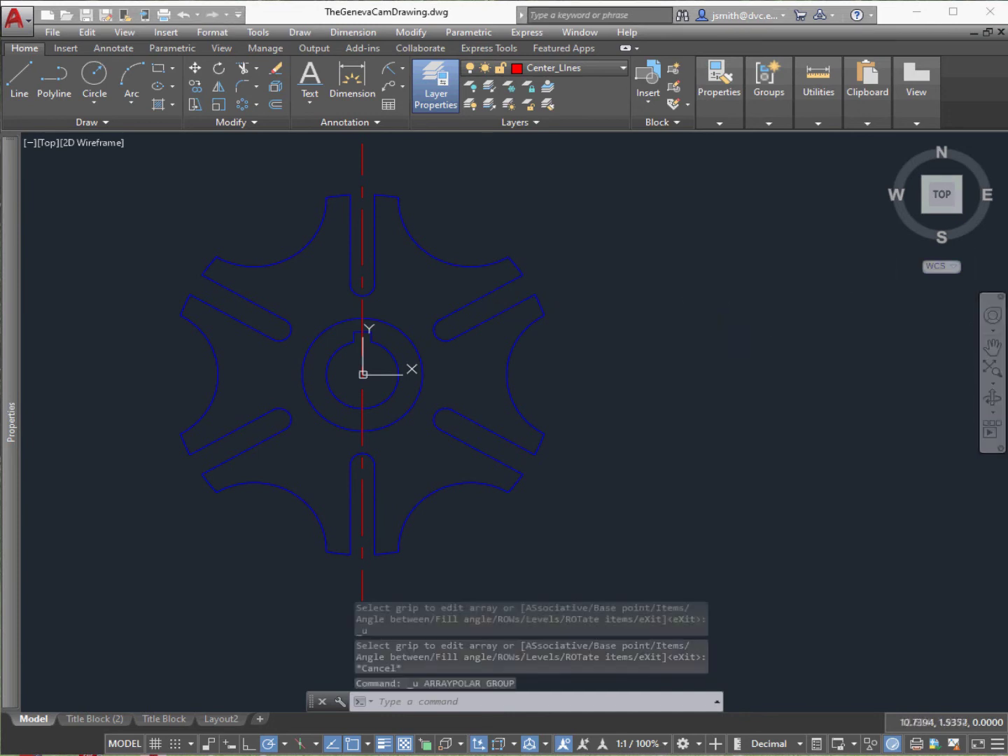
{"action": "left_click", "coordinate": [257, 106]}
{"action": "left_click", "coordinate": [273, 190]}
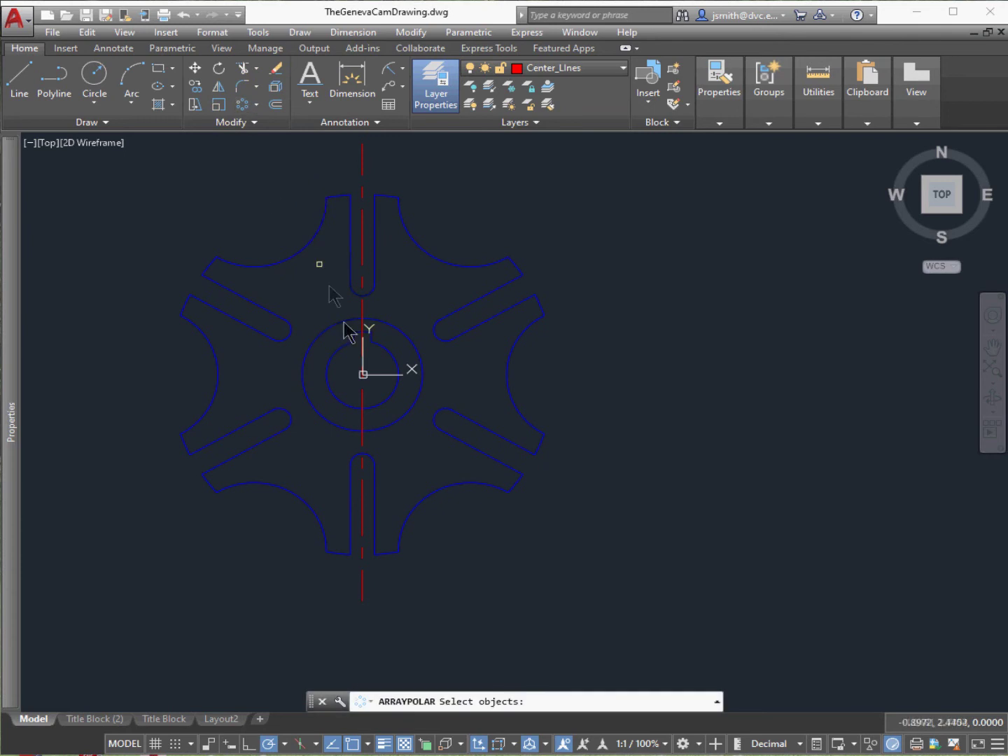
{"action": "left_click", "coordinate": [361, 269]}
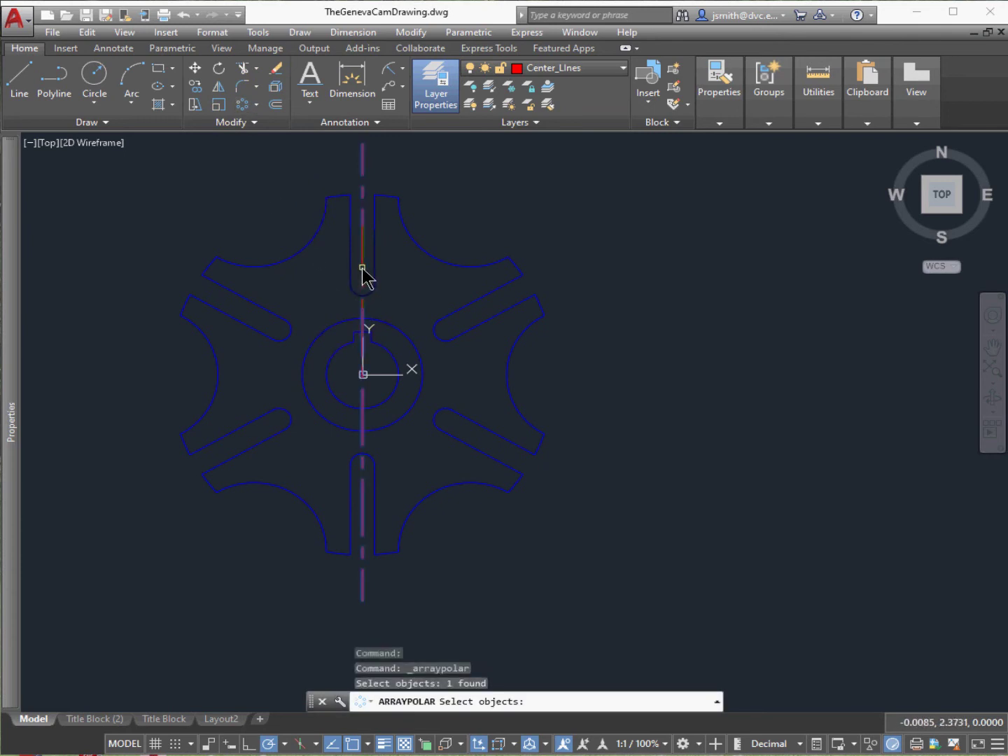
{"action": "key", "text": "Return"}
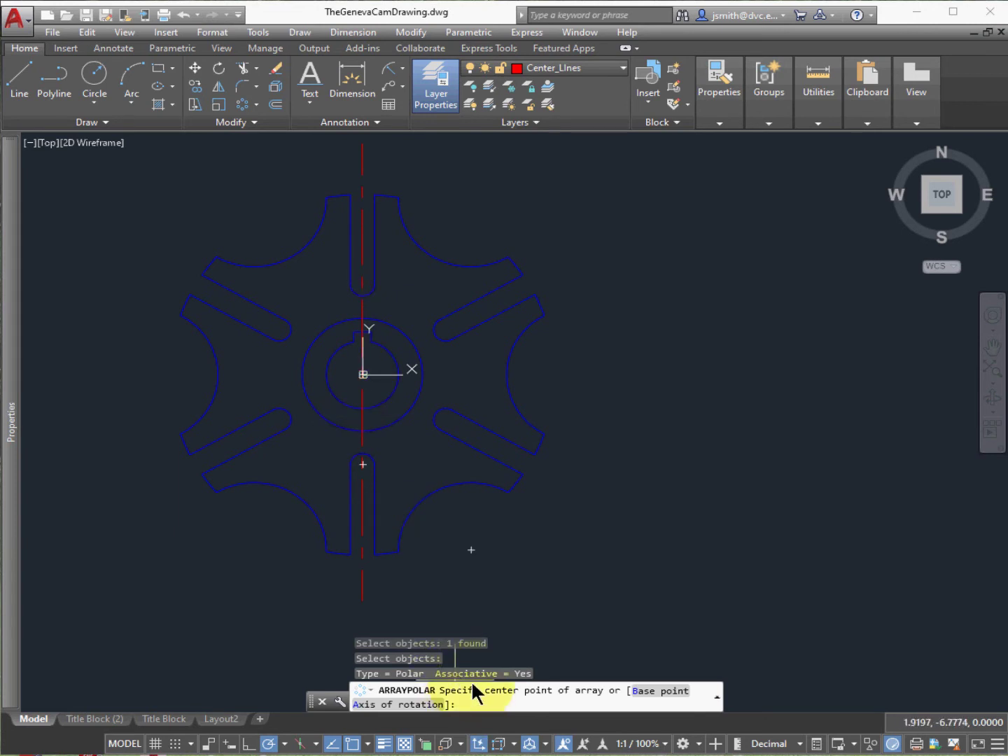
{"action": "type", "text": "0,0"}
{"action": "key", "text": "Return"}
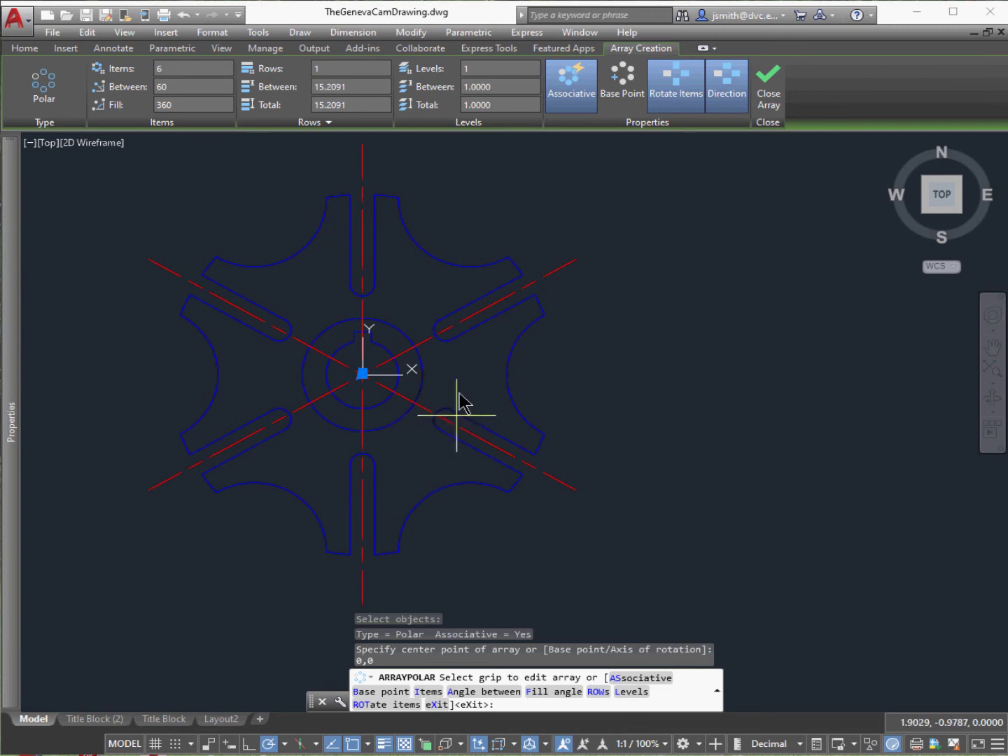
Step: Undo the last circle and draw a circle centred at 0,0 through the centre of the upper-right slot's rounded end
{"action": "key", "text": "ctrl+z"}
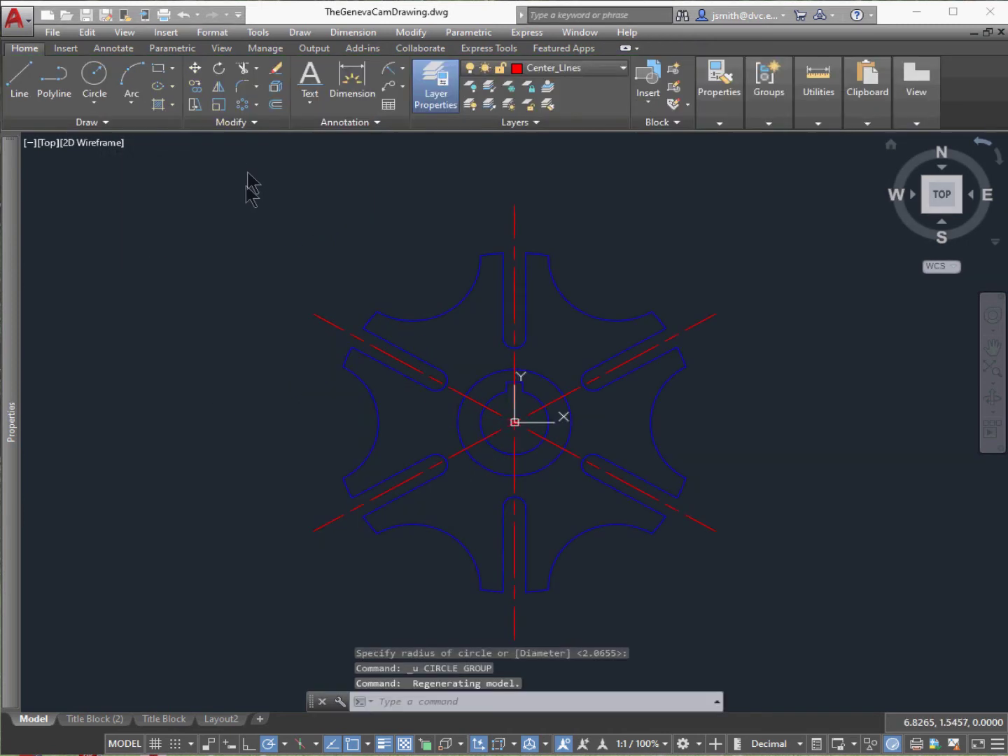
{"action": "left_click", "coordinate": [95, 106]}
{"action": "left_click", "coordinate": [115, 134]}
{"action": "scroll", "coordinate": [643, 413], "scroll_direction": "up", "scroll_amount": 2}
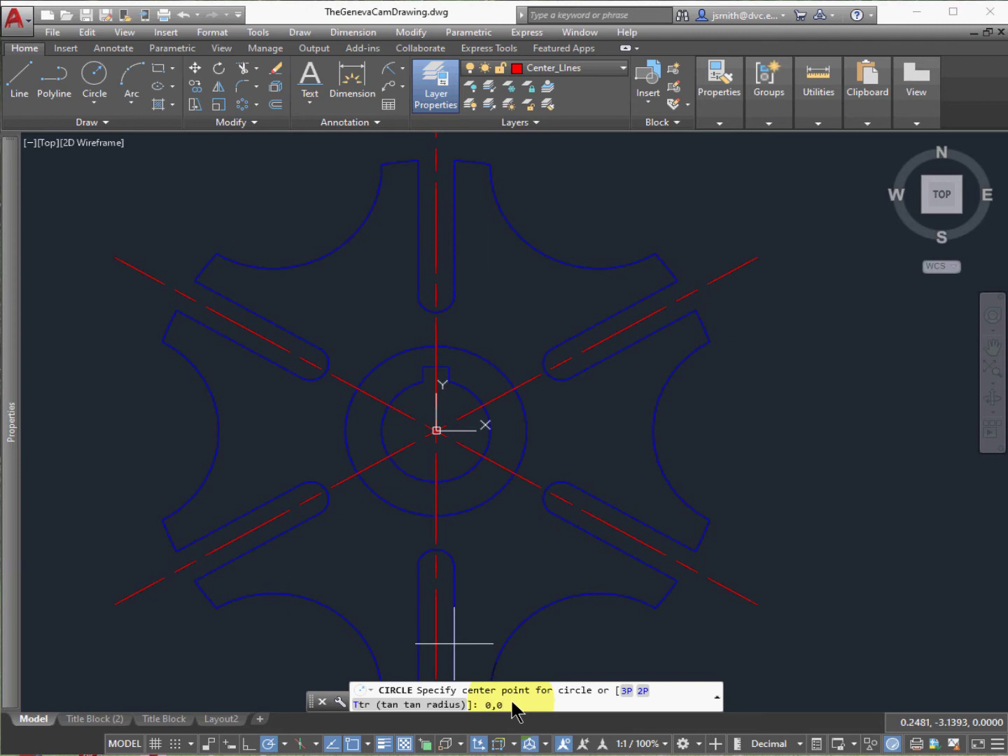
{"action": "type", "text": "0,0"}
{"action": "key", "text": "Return"}
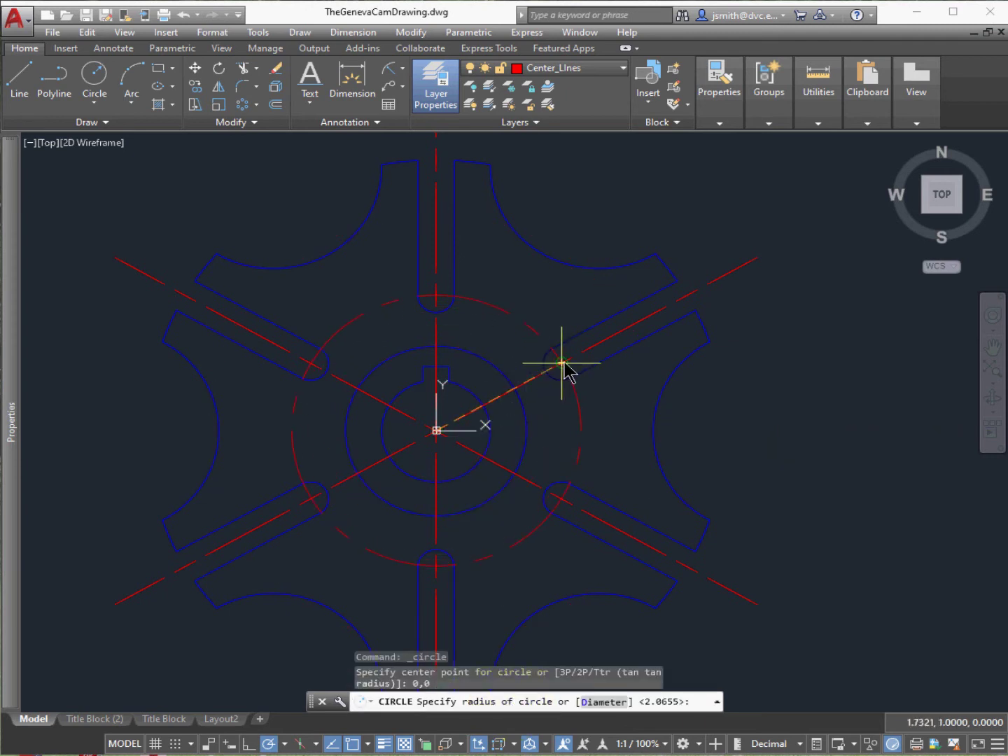
{"action": "left_click", "coordinate": [562, 363]}
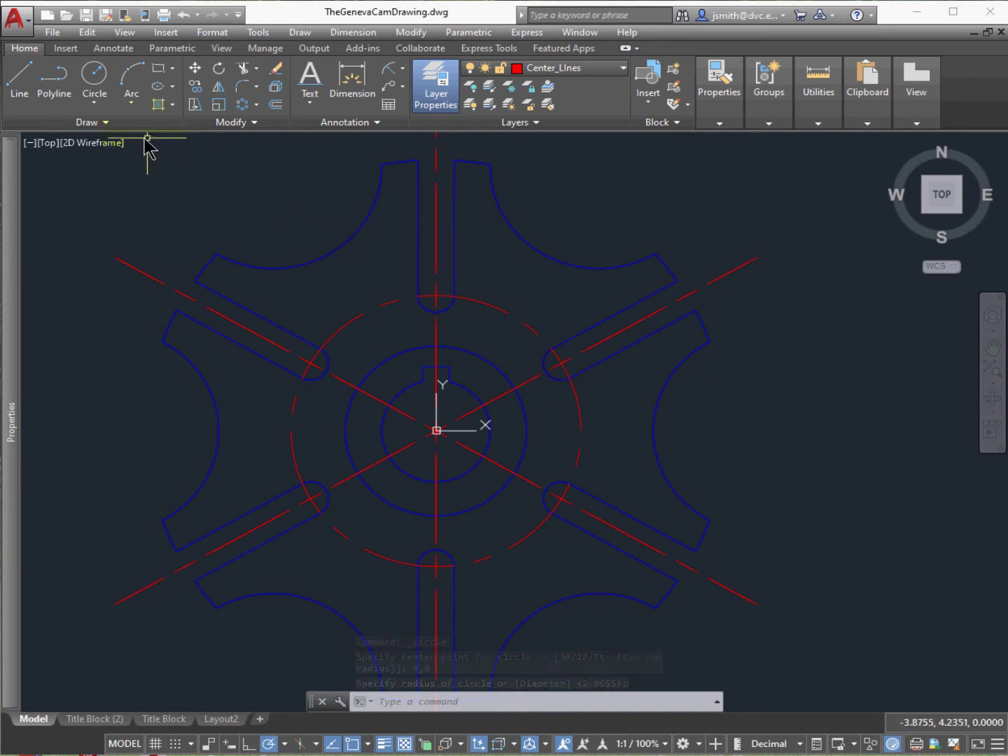
Step: Draw an outer centre line circle centred at 0,0 with a radius of 4.5
{"action": "left_click", "coordinate": [98, 105]}
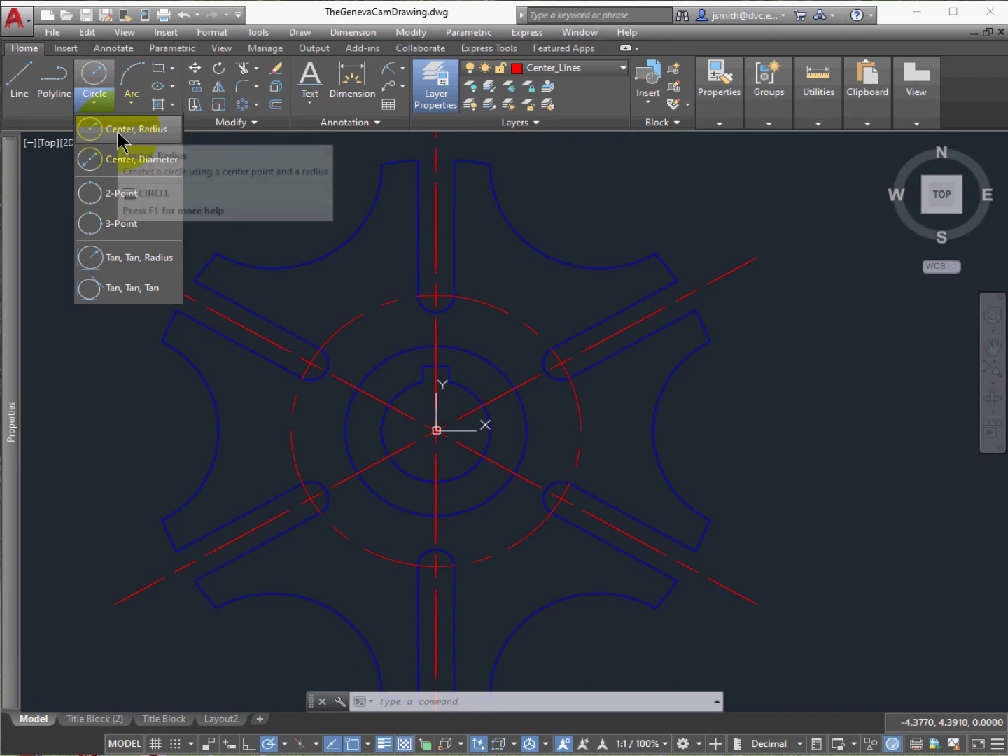
{"action": "left_click", "coordinate": [119, 133]}
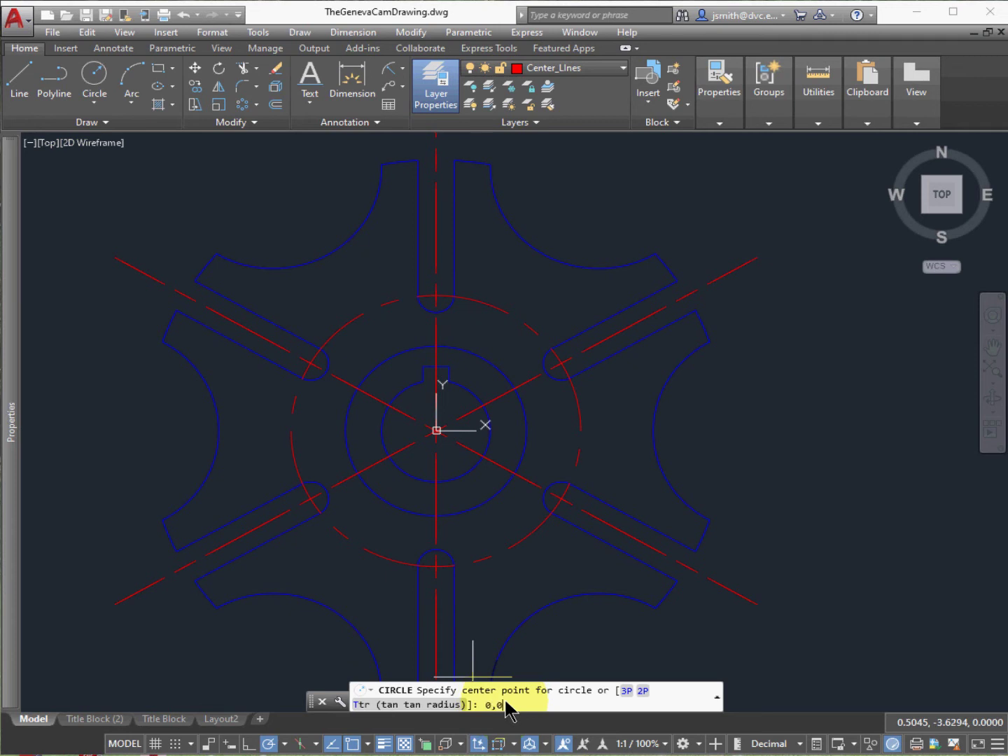
{"action": "type", "text": "0,0"}
{"action": "key", "text": "Return"}
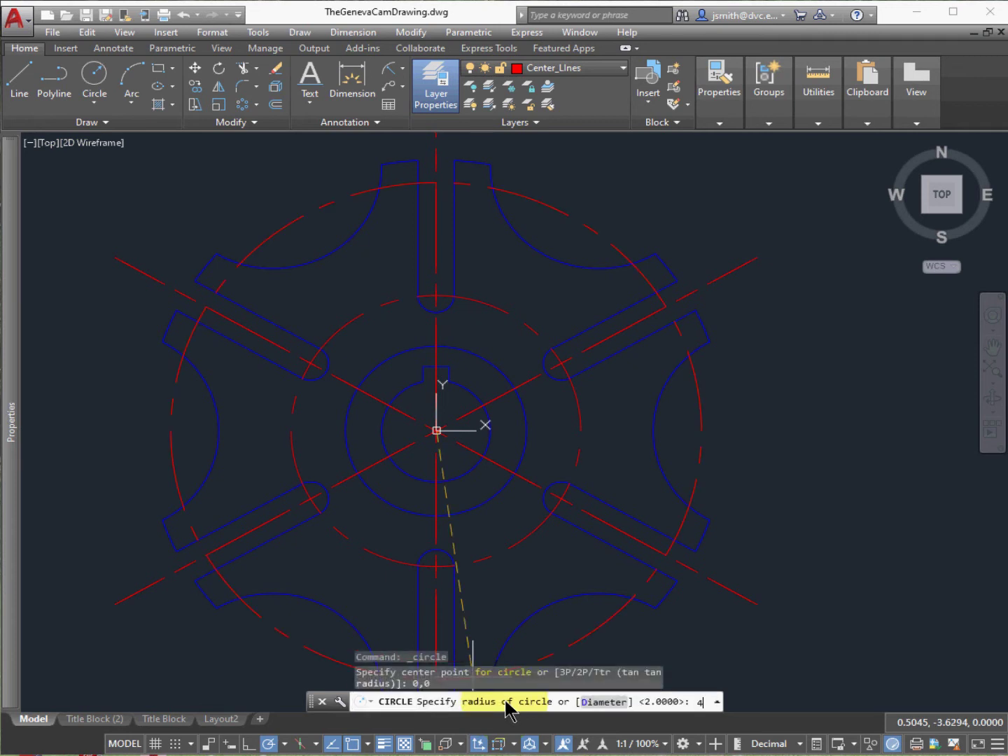
{"action": "type", "text": "4.5"}
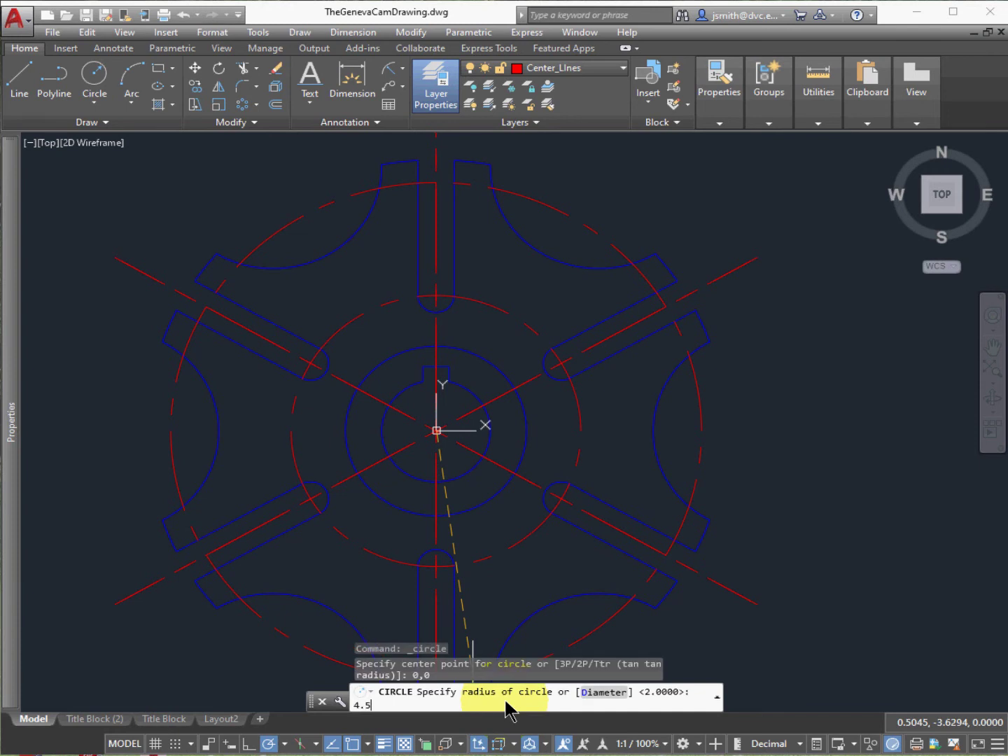
{"action": "key", "text": "Return"}
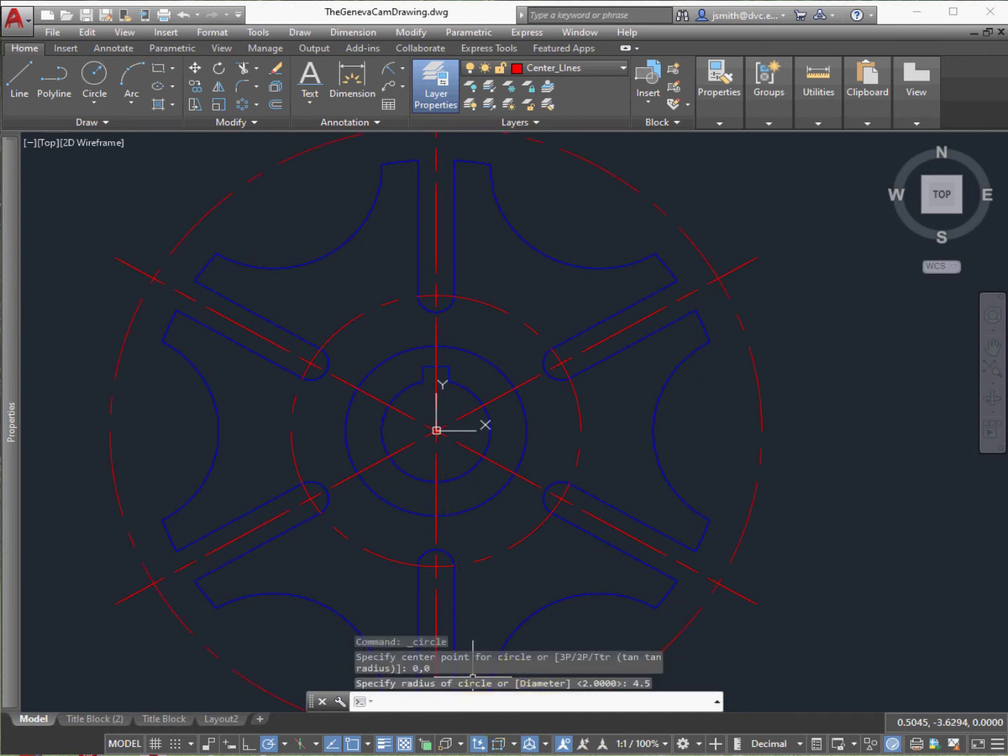
Step: Check the dimensions of the front view in the Acrobat reference PDF and return to the whole cam in AutoCAD
{"action": "left_click", "coordinate": [941, 724]}
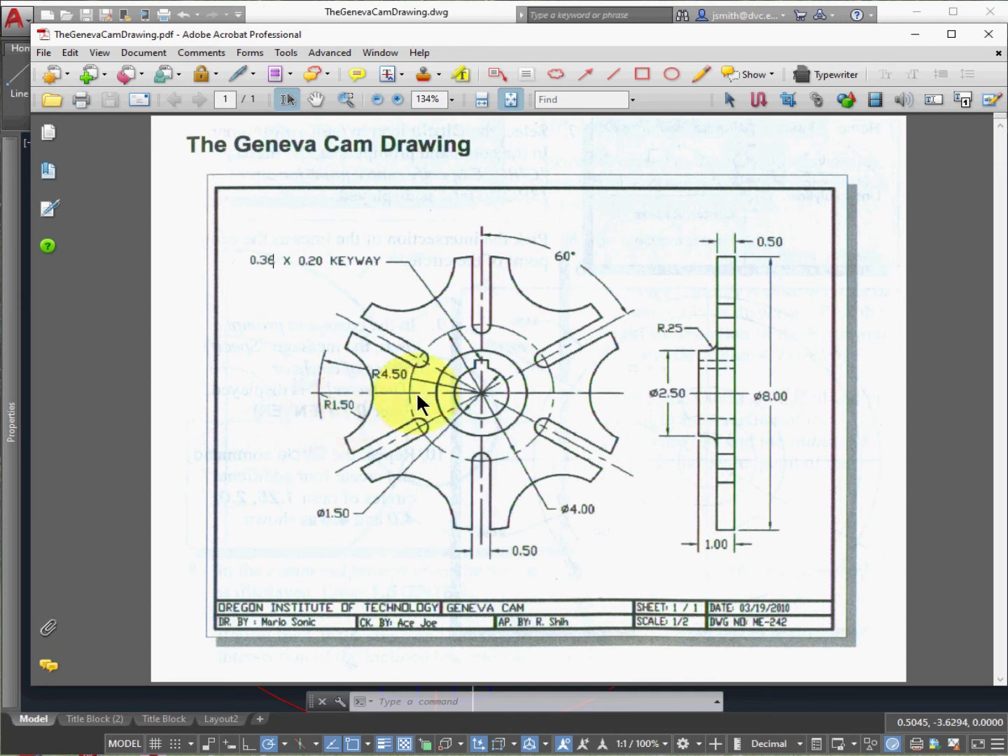
{"action": "key", "text": "alt+Tab"}
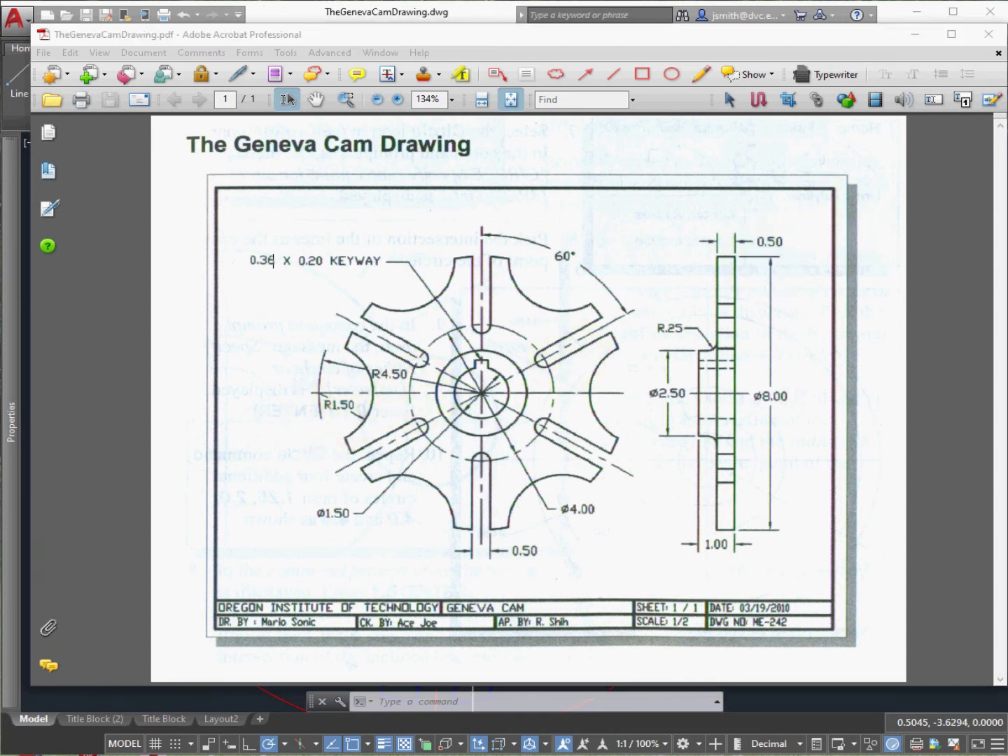
{"action": "left_click", "coordinate": [942, 197]}
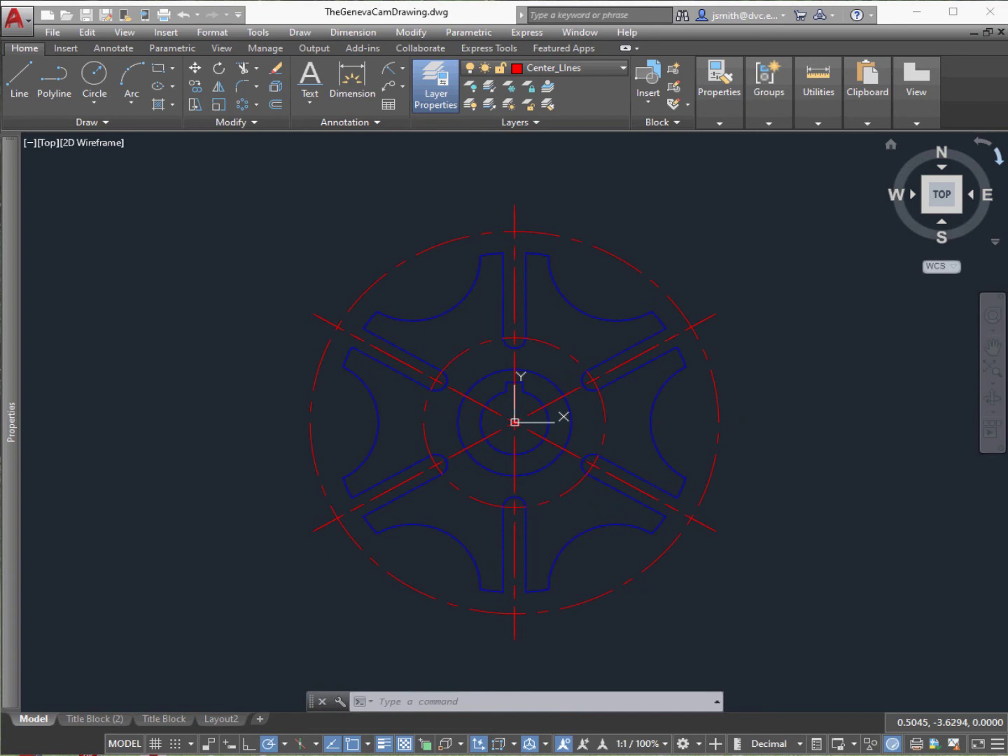
Step: Make the Dimensions layer current and add an angular dimension between the vertical and upper-right centre lines, placed outside the outer circle
{"action": "left_click", "coordinate": [436, 85]}
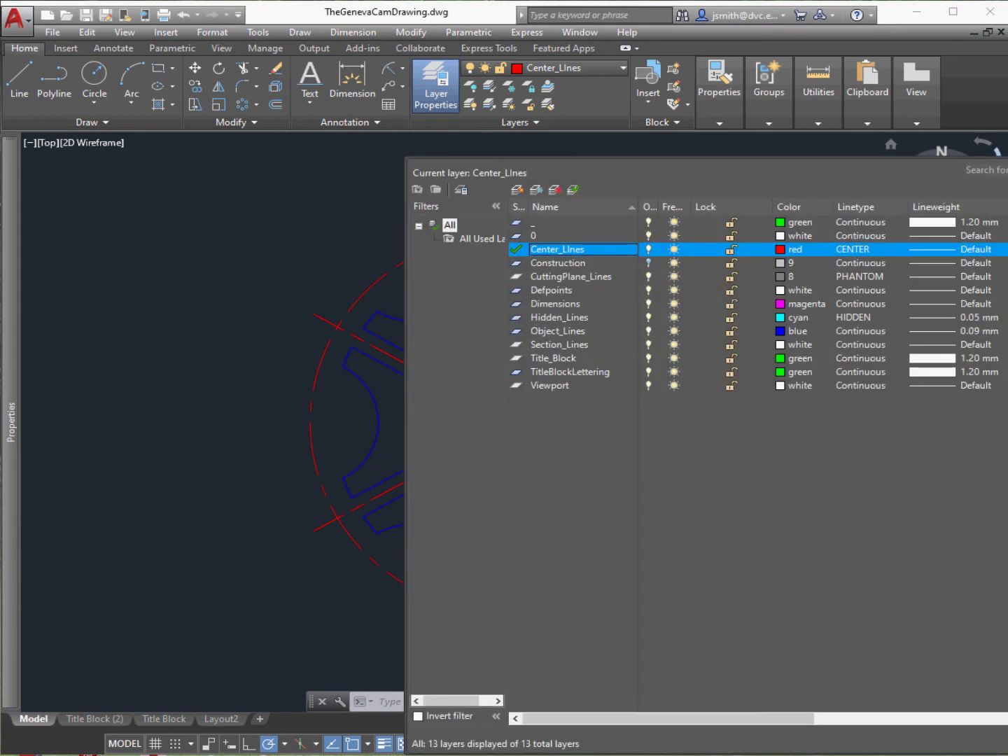
{"action": "left_click", "coordinate": [571, 304]}
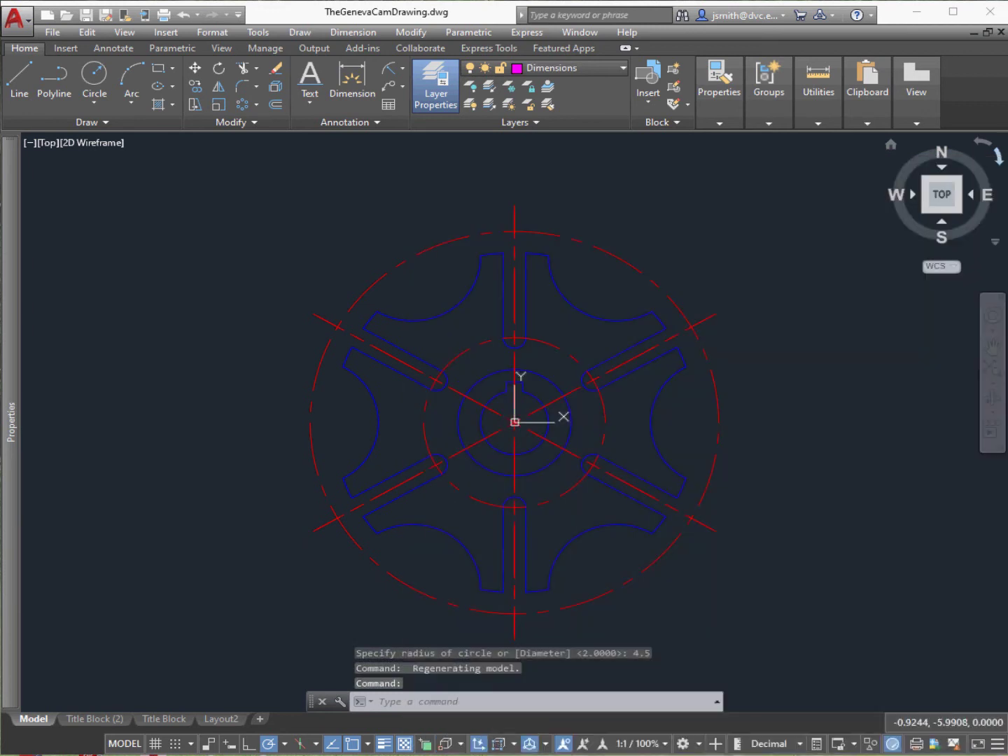
{"action": "left_click", "coordinate": [403, 69]}
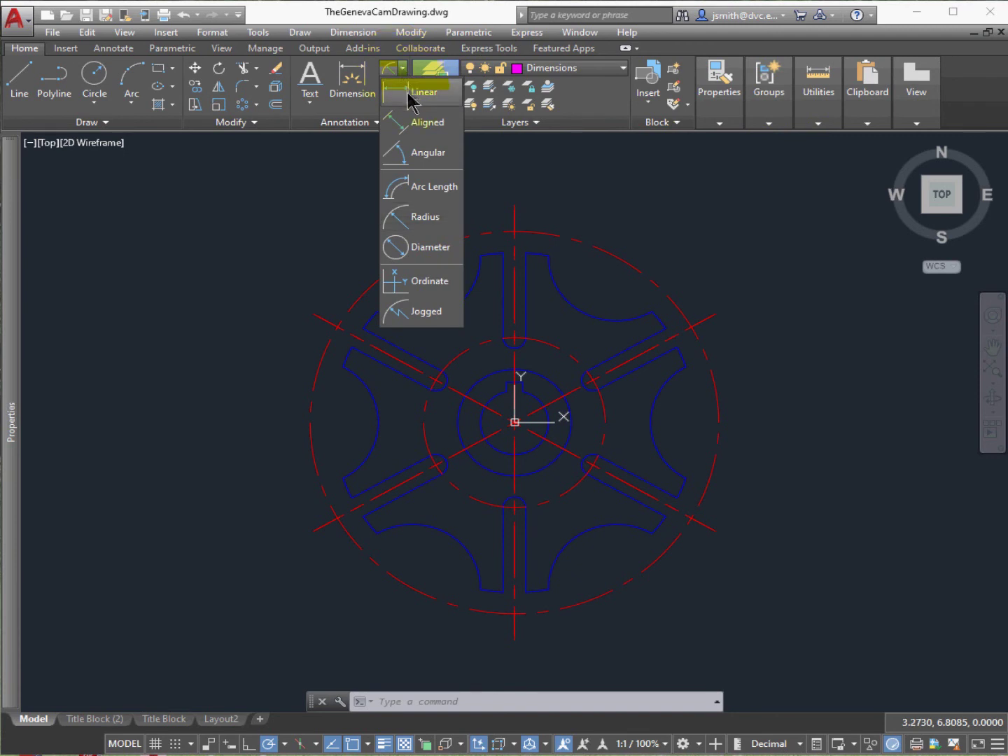
{"action": "left_click", "coordinate": [422, 153]}
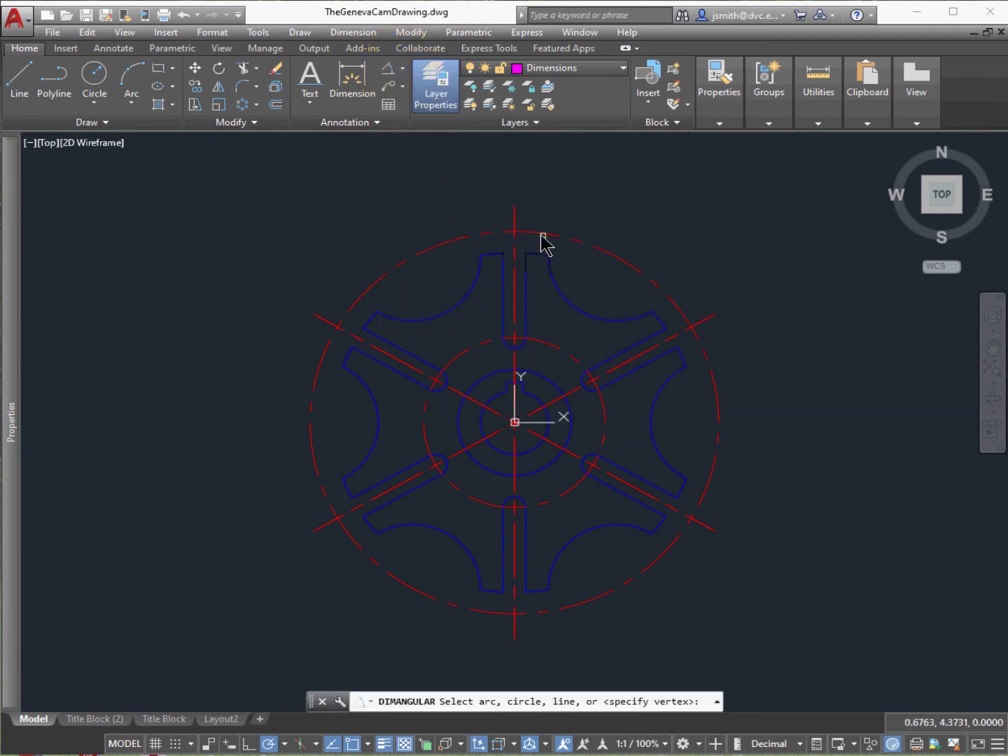
{"action": "left_click", "coordinate": [515, 216]}
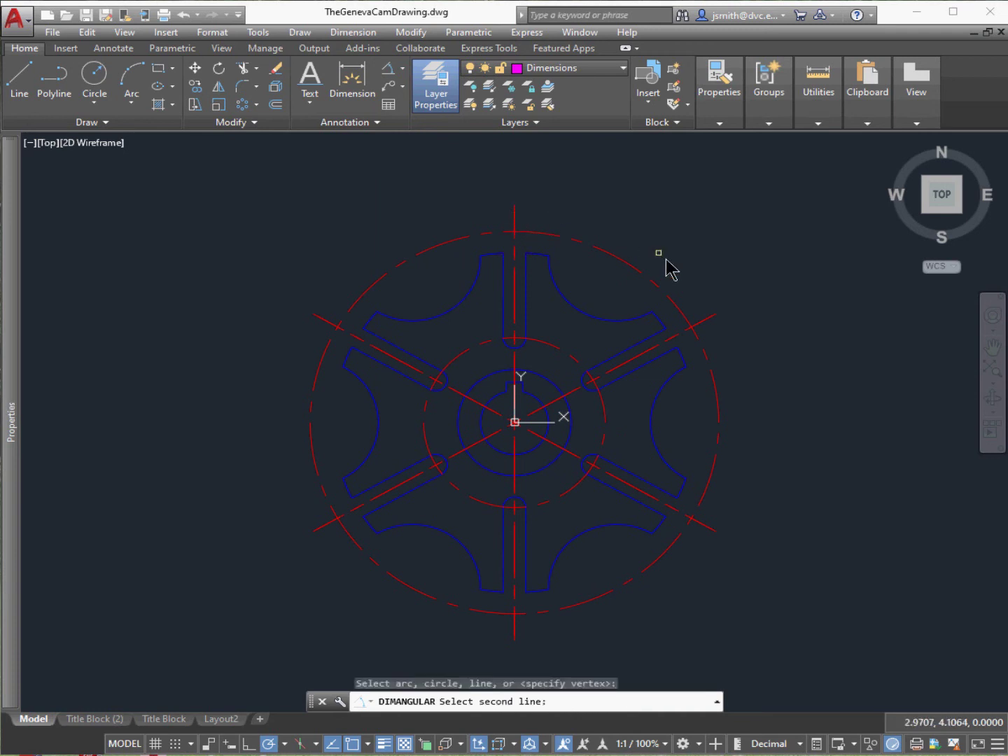
{"action": "left_click", "coordinate": [711, 321]}
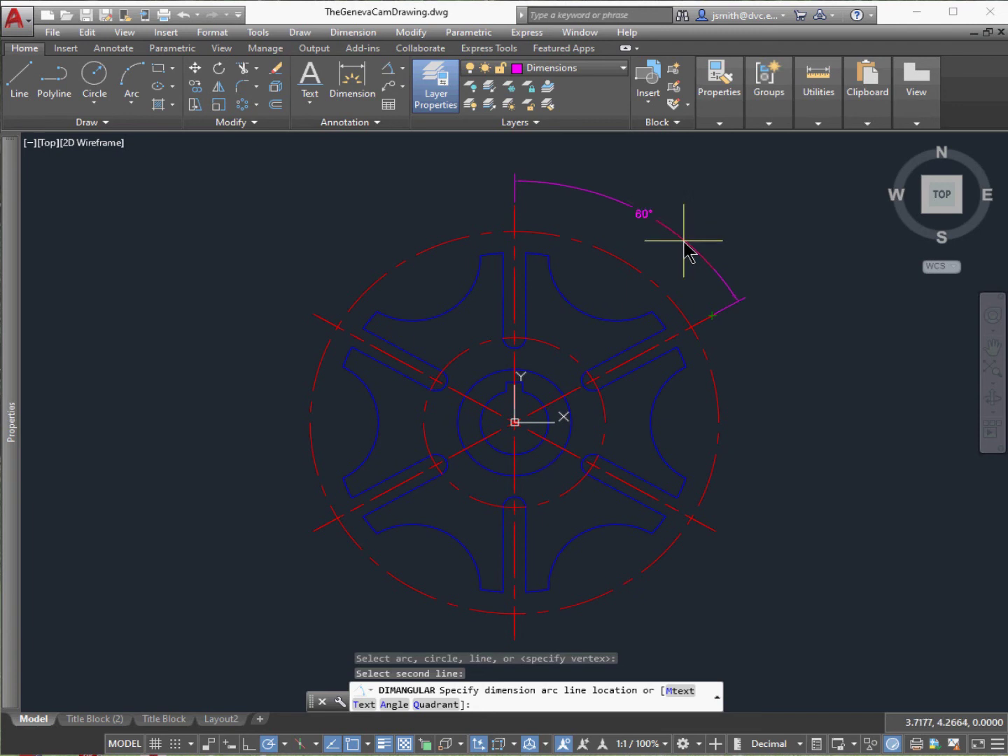
{"action": "left_click", "coordinate": [684, 240]}
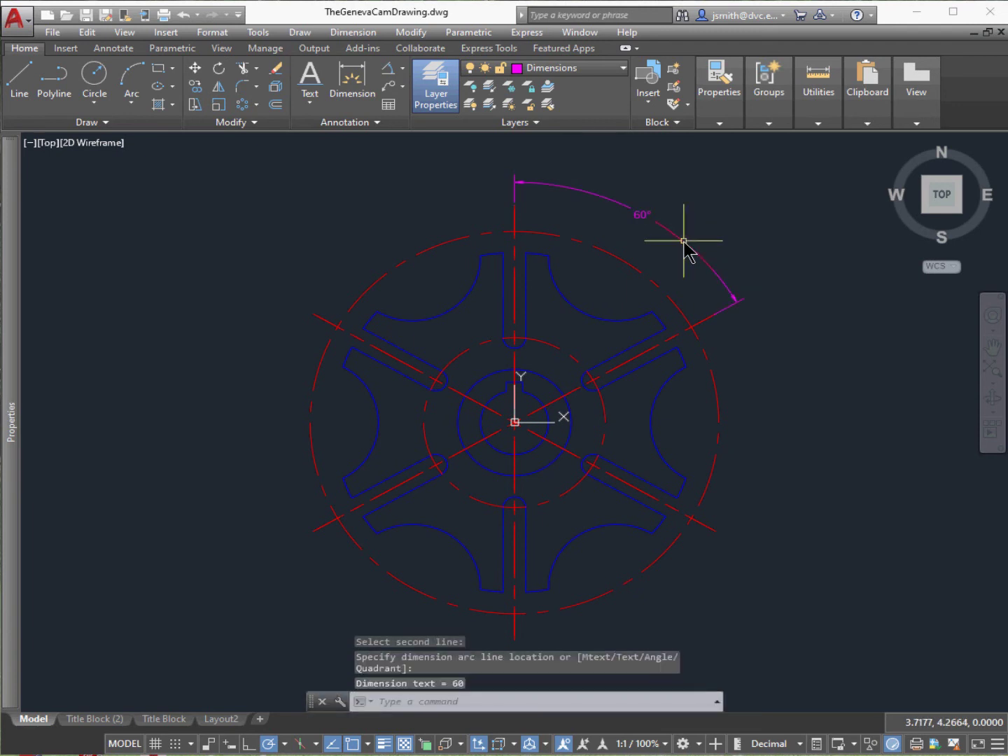
Step: Add a radius dimension to the outer centre line circle, with its text outside the circle at the upper left of the cam
{"action": "left_click", "coordinate": [402, 69]}
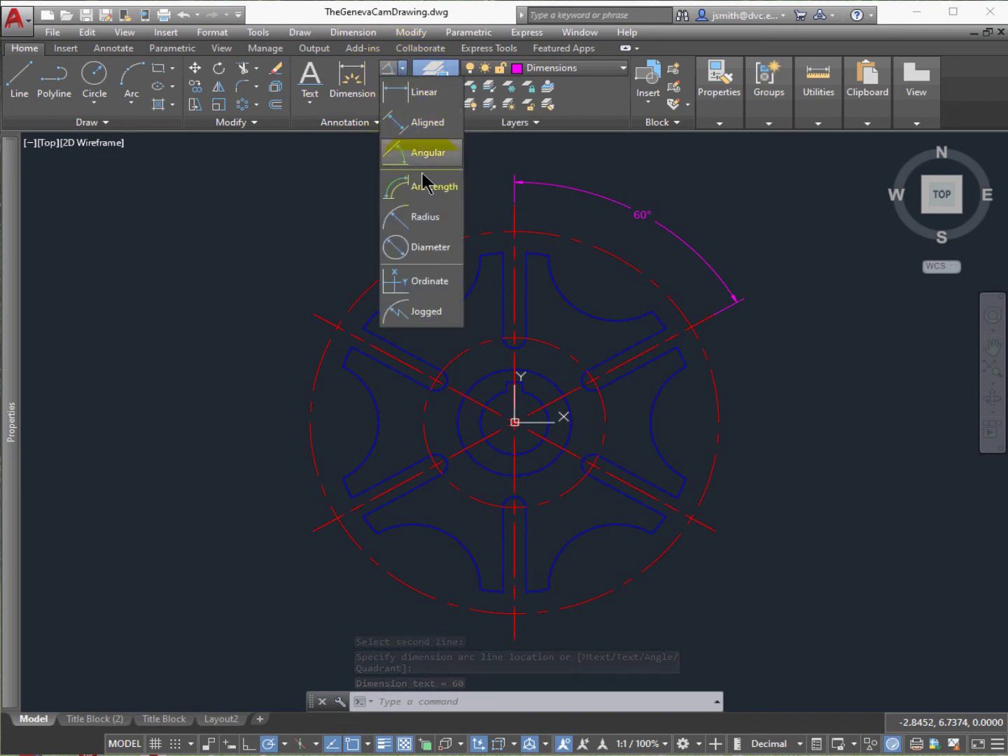
{"action": "left_click", "coordinate": [423, 217]}
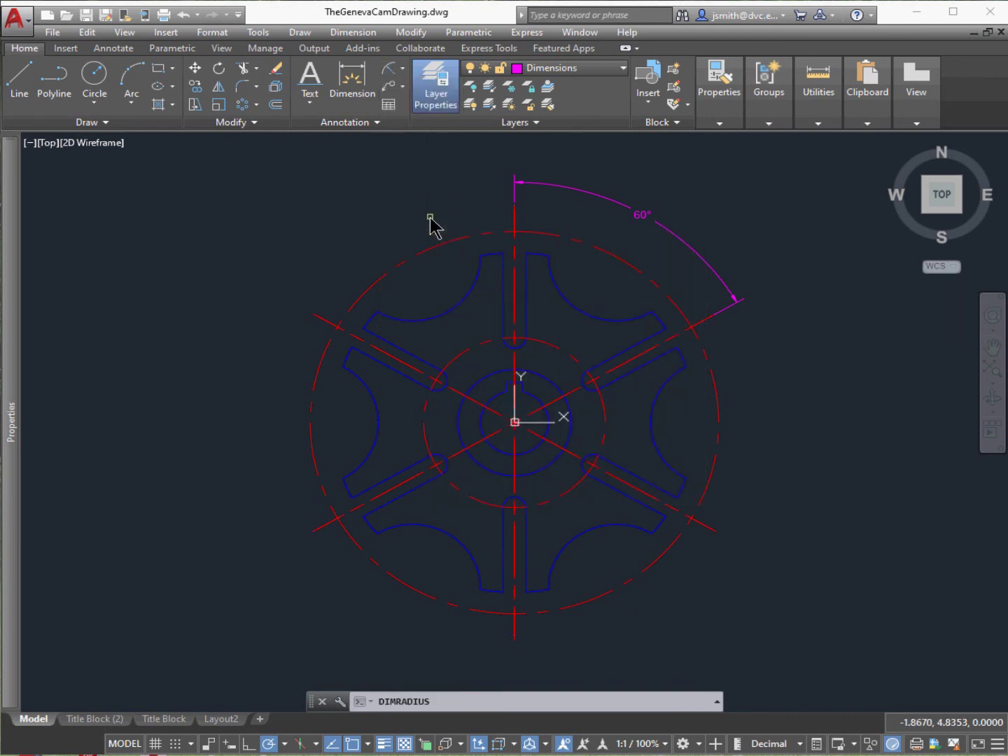
{"action": "left_click", "coordinate": [319, 362]}
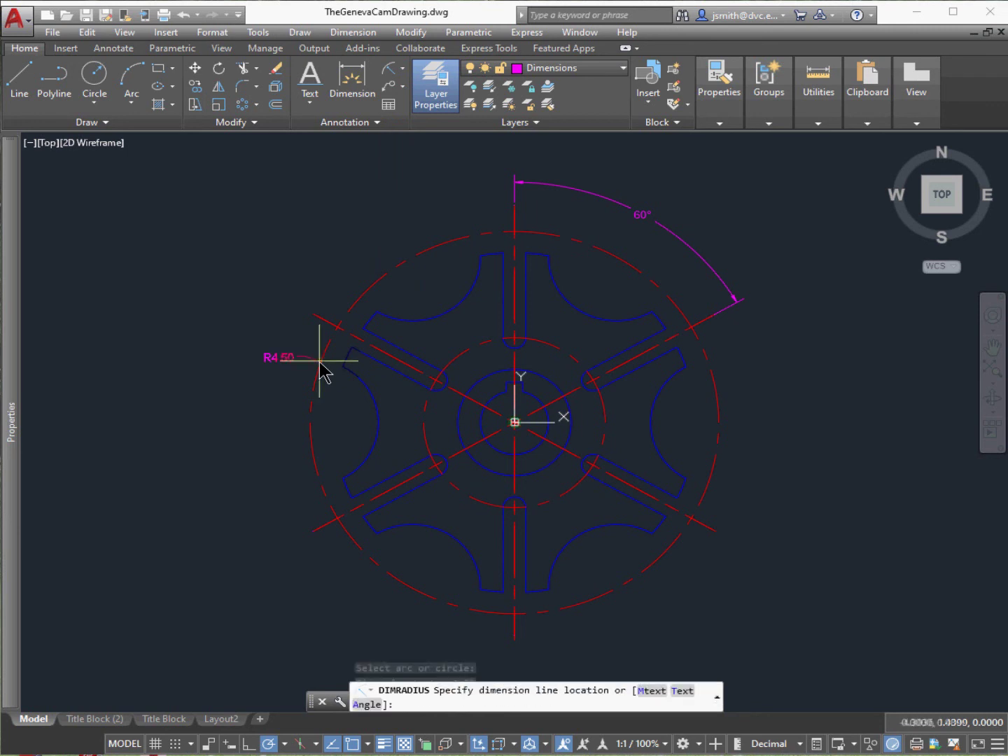
{"action": "left_click", "coordinate": [256, 334]}
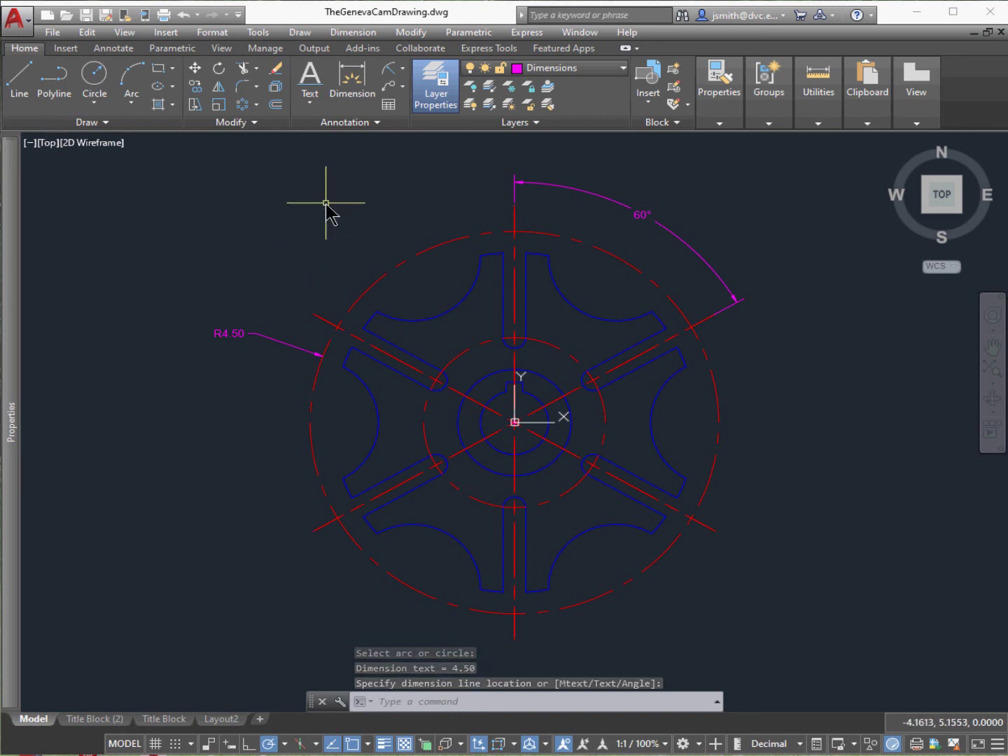
{"action": "key", "text": "Return"}
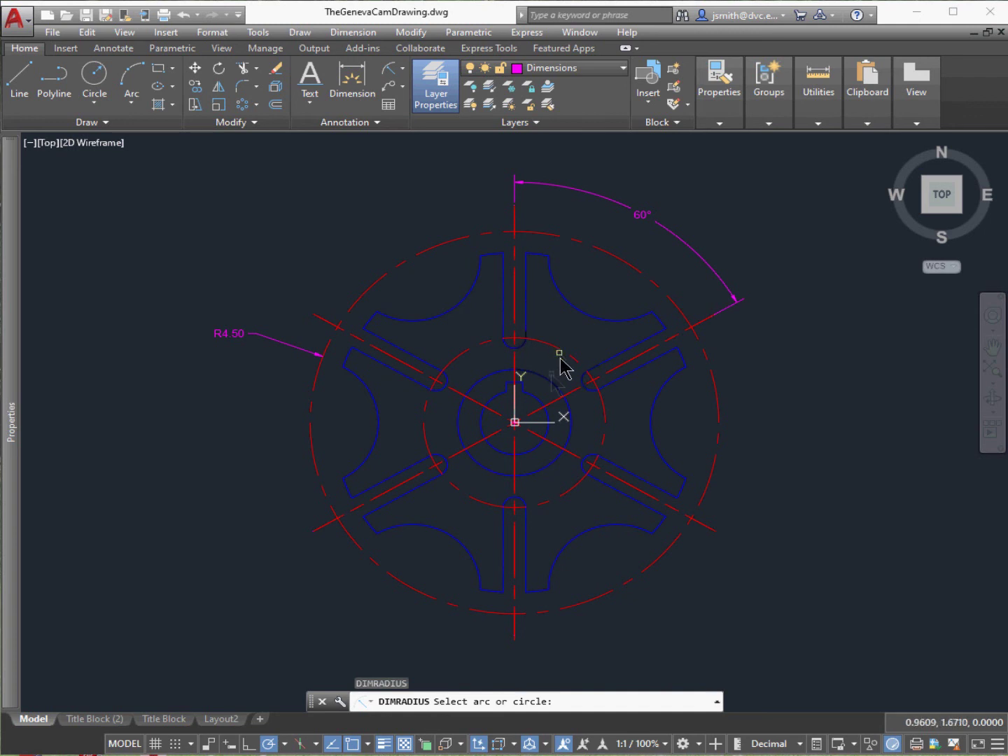
{"action": "left_click", "coordinate": [534, 398]}
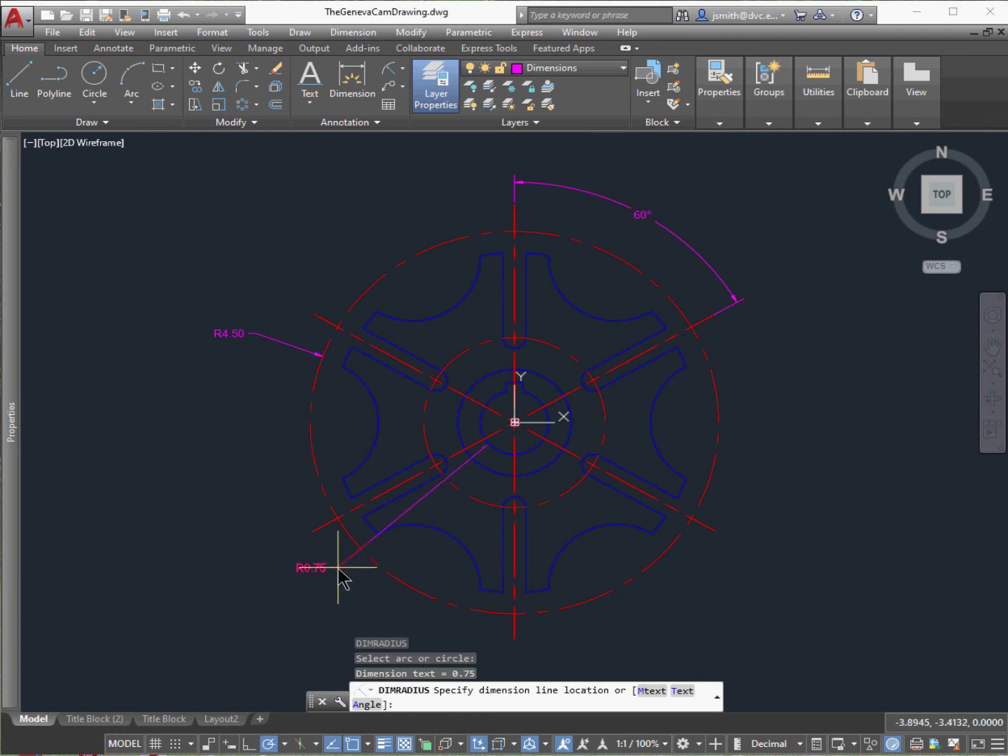
{"action": "key", "text": "Escape"}
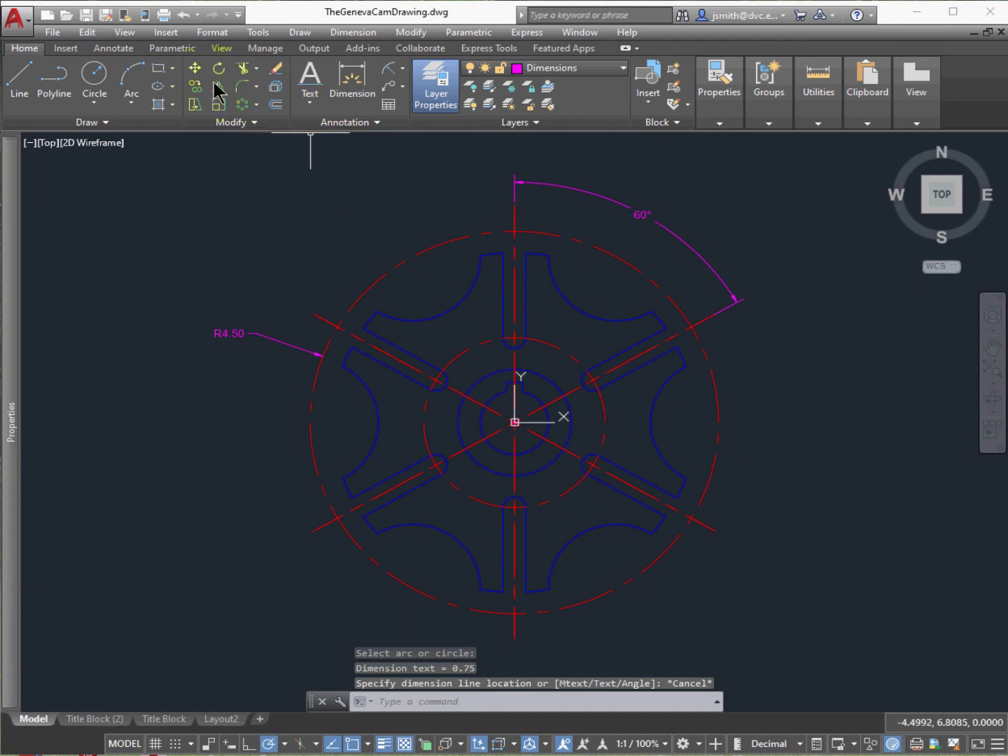
Step: Add a diameter dimension to the keyed bore, with its text outside the outer circle at the lower left of the cam
{"action": "left_click", "coordinate": [403, 69]}
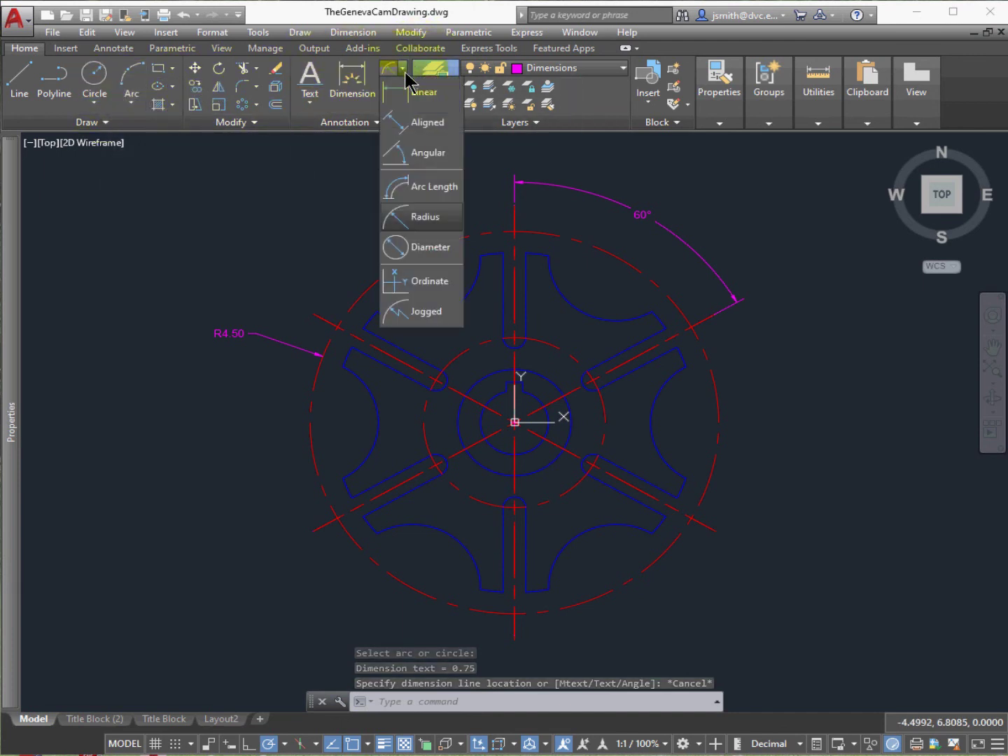
{"action": "left_click", "coordinate": [445, 249]}
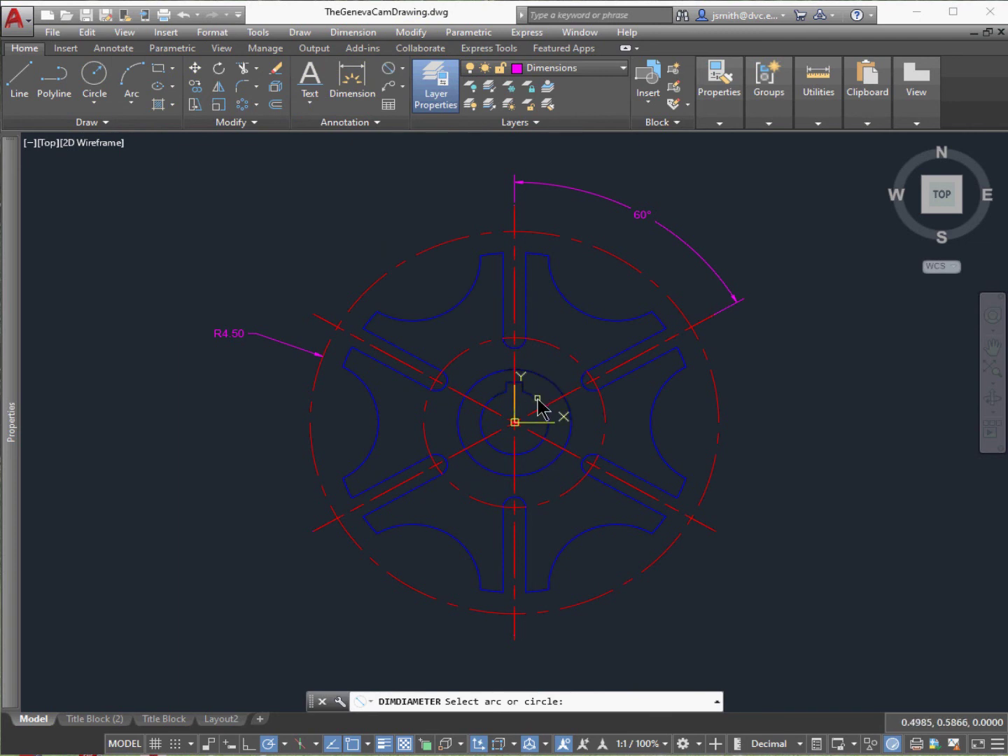
{"action": "left_click", "coordinate": [535, 401]}
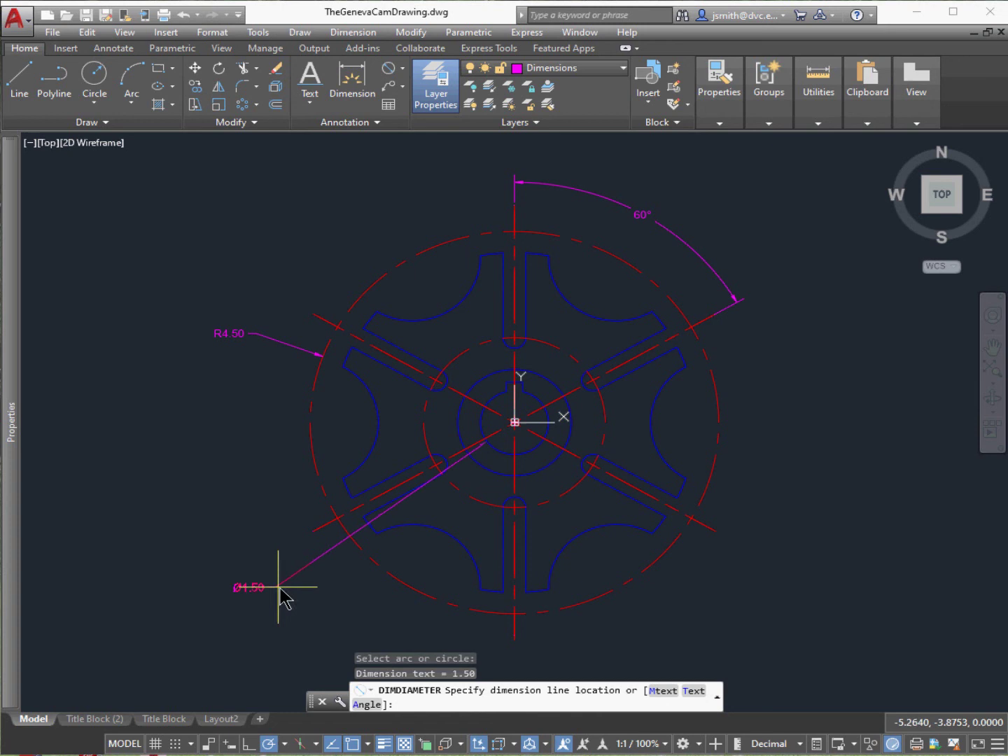
{"action": "left_click", "coordinate": [339, 605]}
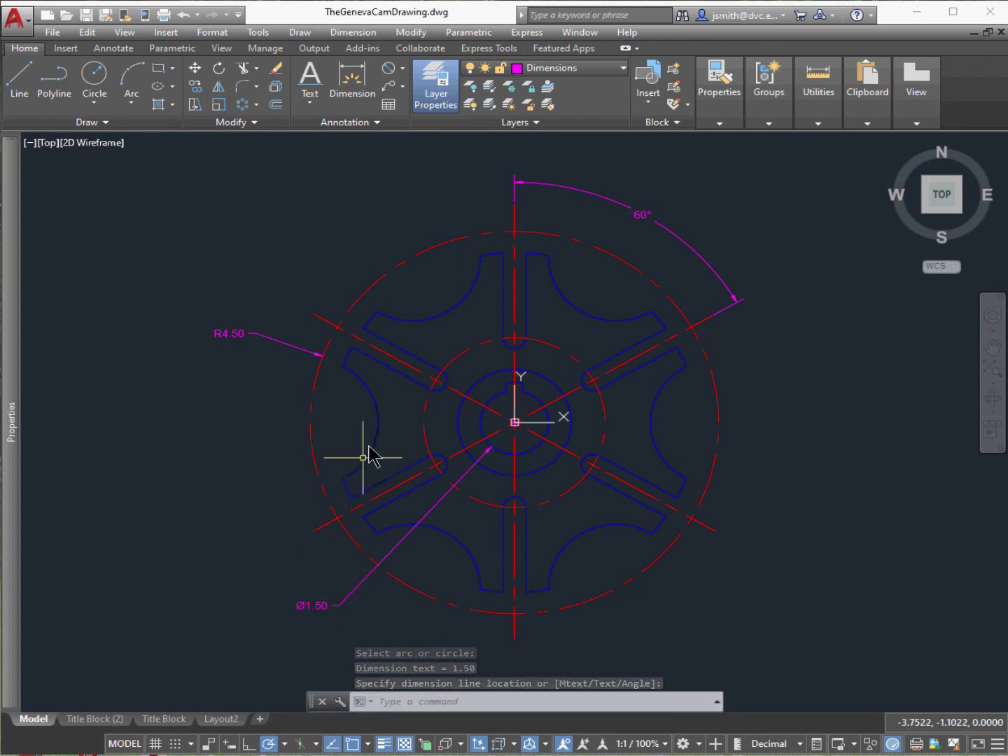
{"action": "key", "text": "Return"}
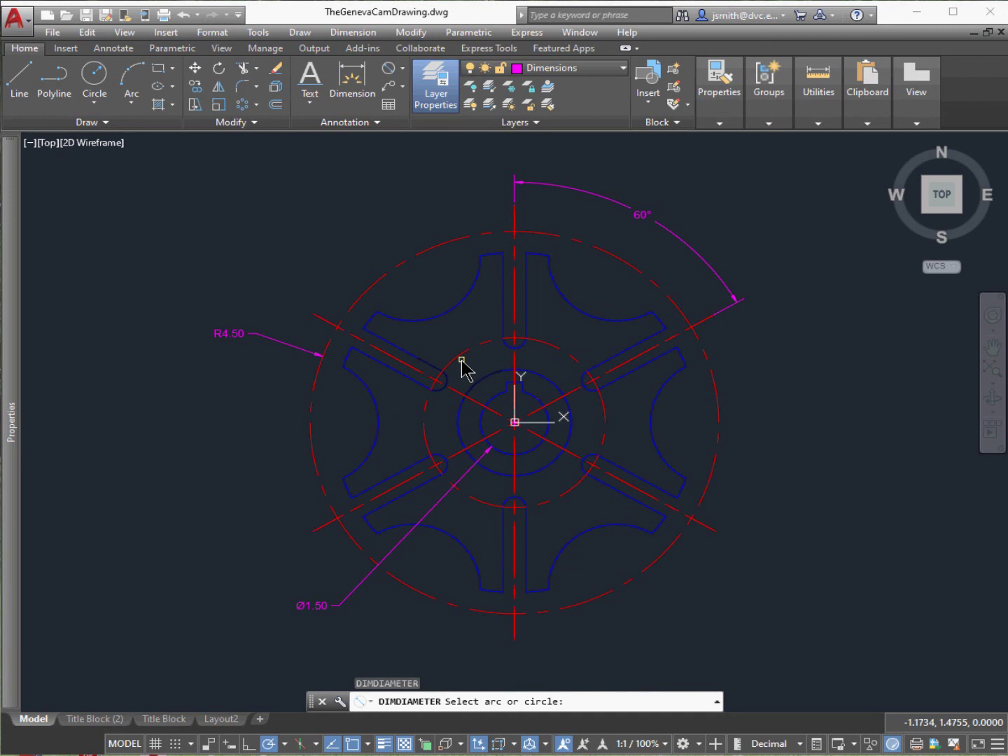
{"action": "left_click", "coordinate": [370, 457]}
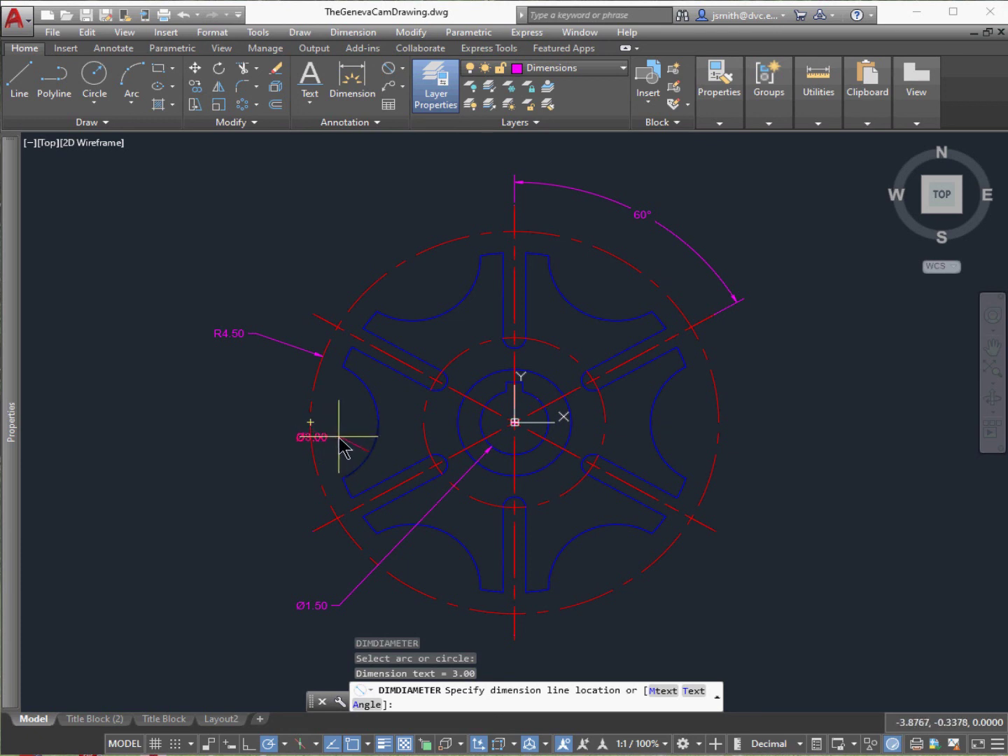
{"action": "key", "text": "Escape"}
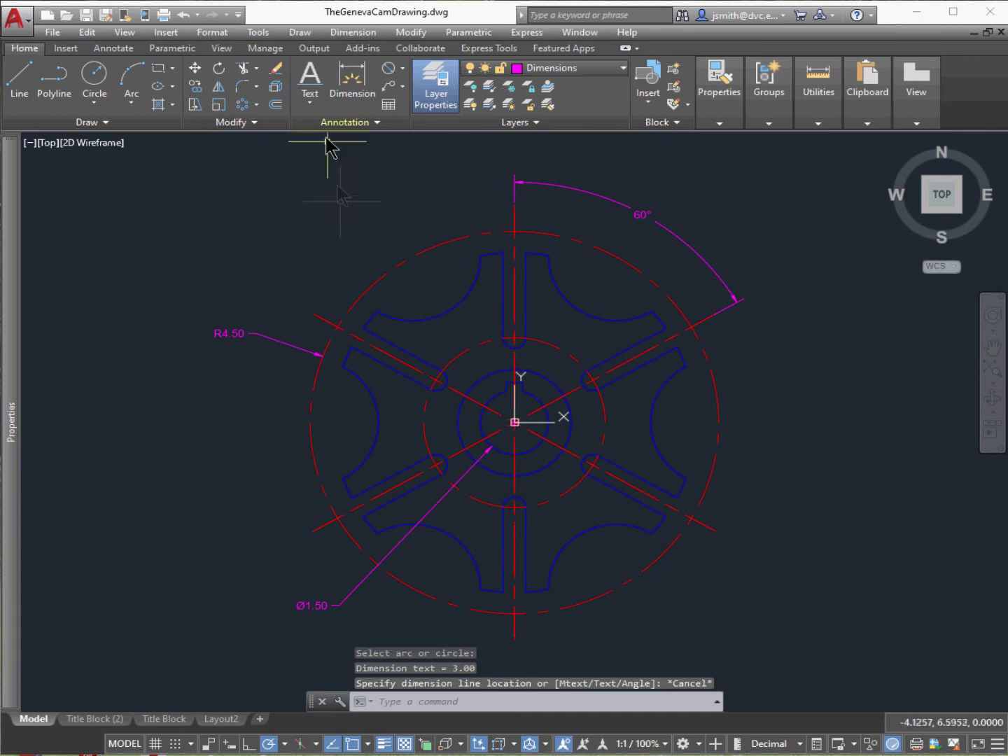
{"action": "left_click", "coordinate": [95, 103]}
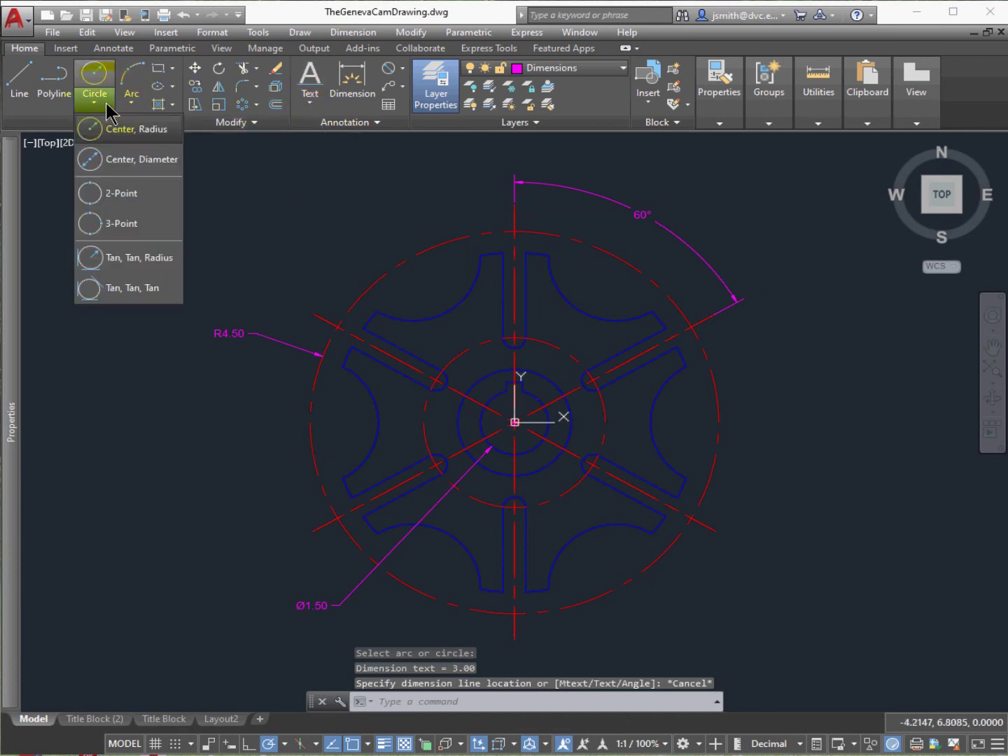
Step: Add a radius dimension to the left concave arc of the cam, with its text on the inner side of the arc
{"action": "left_click", "coordinate": [403, 69]}
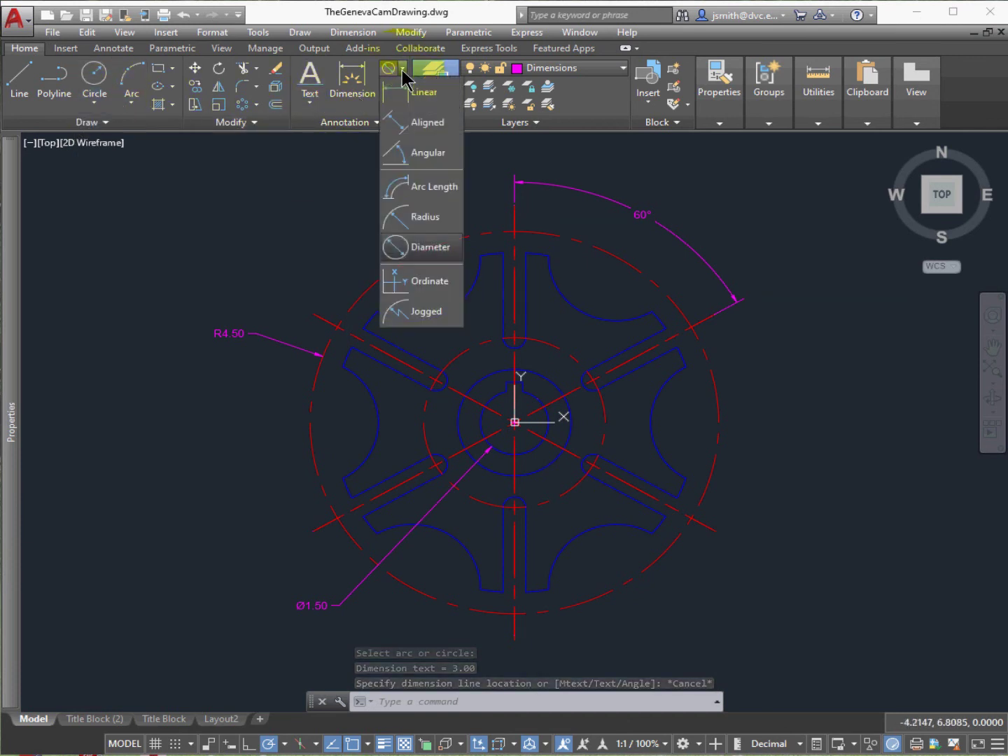
{"action": "left_click", "coordinate": [449, 227]}
{"action": "left_click", "coordinate": [368, 458]}
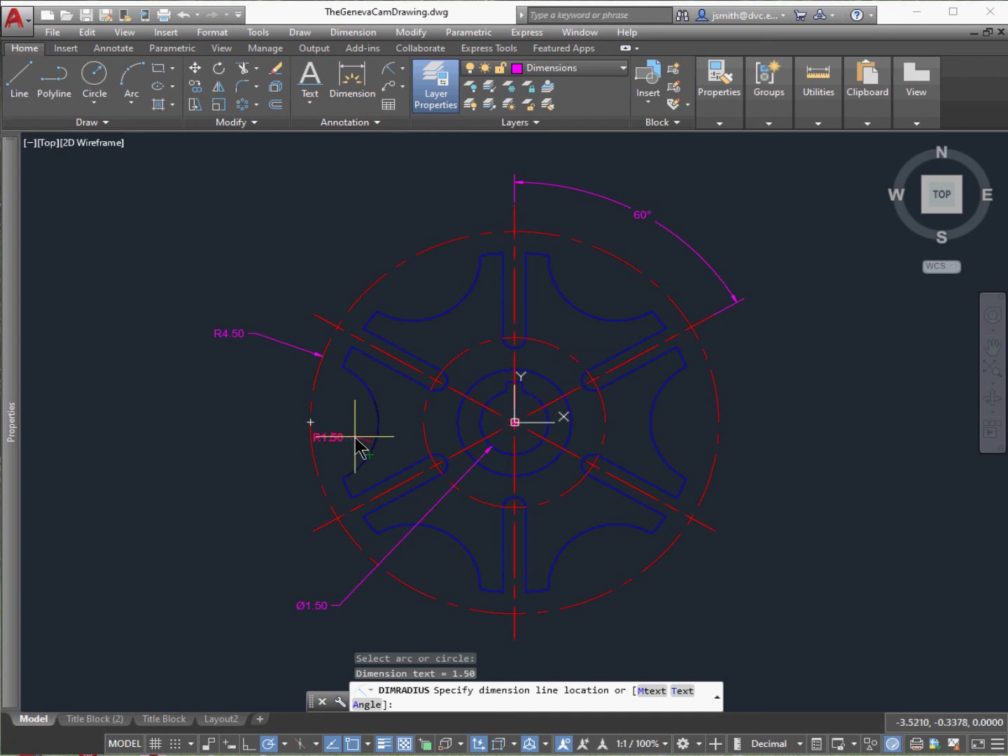
{"action": "left_click", "coordinate": [356, 446]}
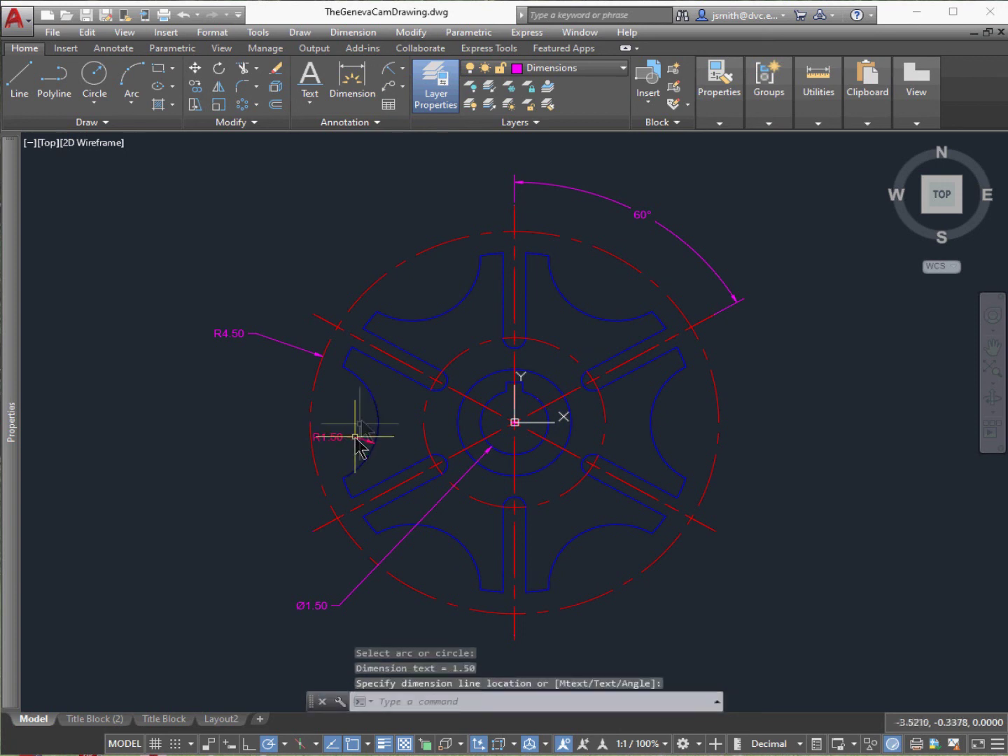